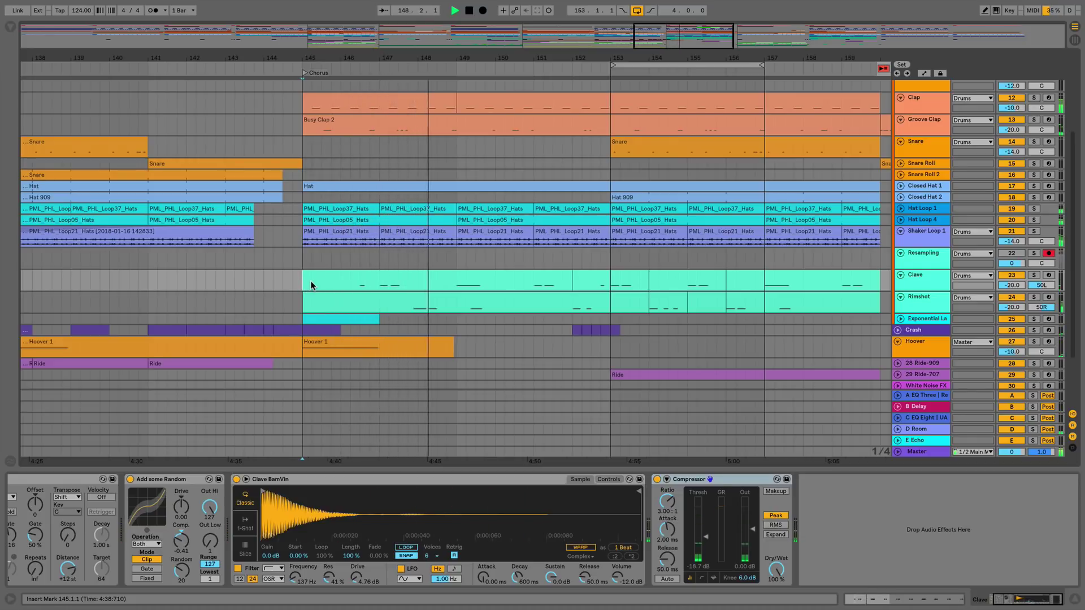
Select the Clave track, then the Rimshot track to show its device chain
scroll(429, 286, left, 1)
scroll(526, 287, right, 3)
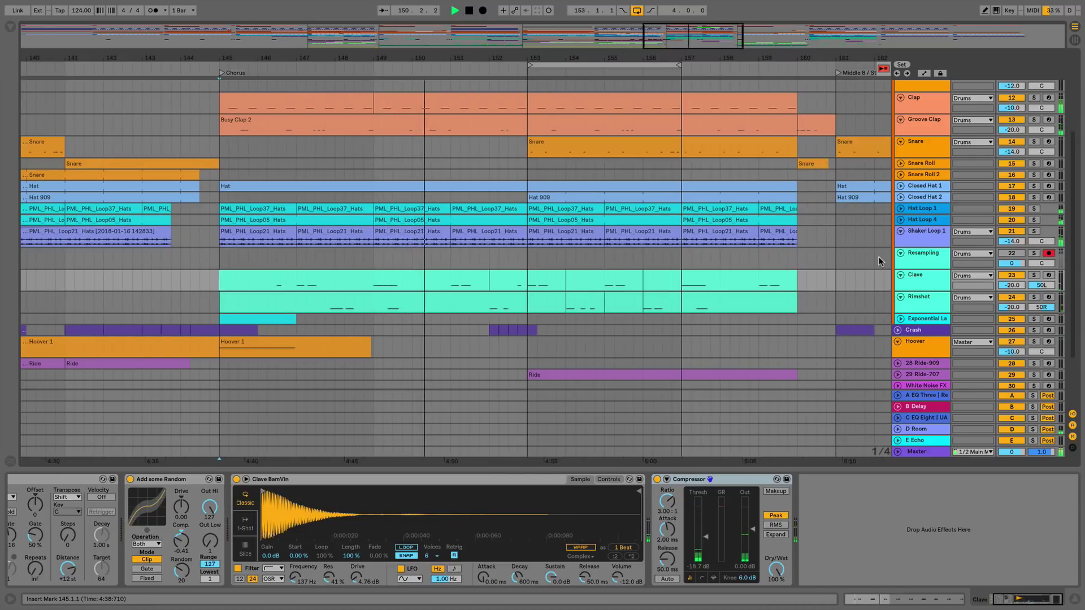
click(911, 279)
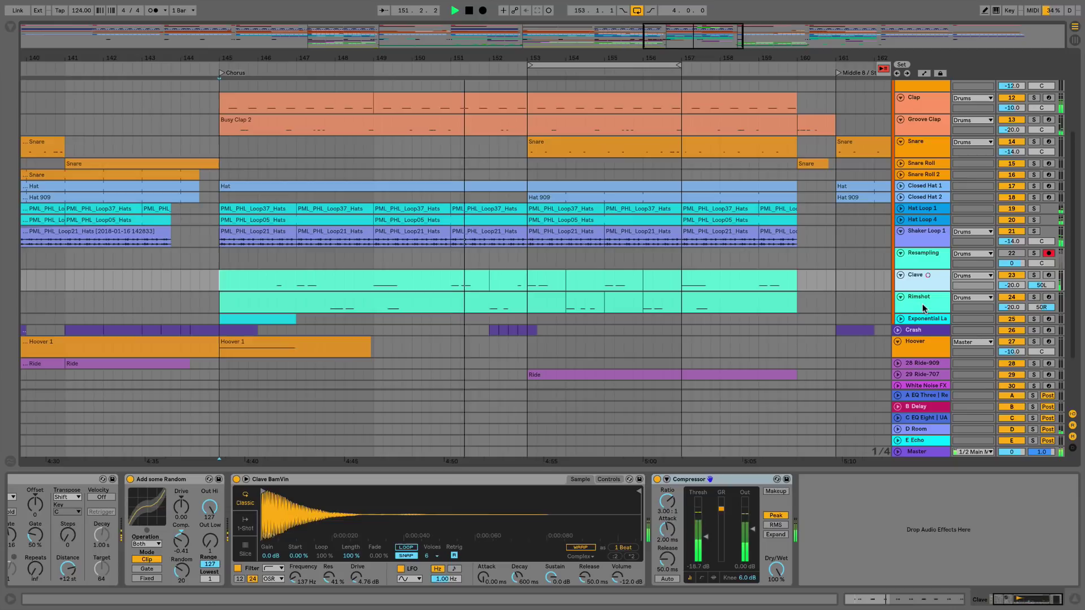
click(925, 308)
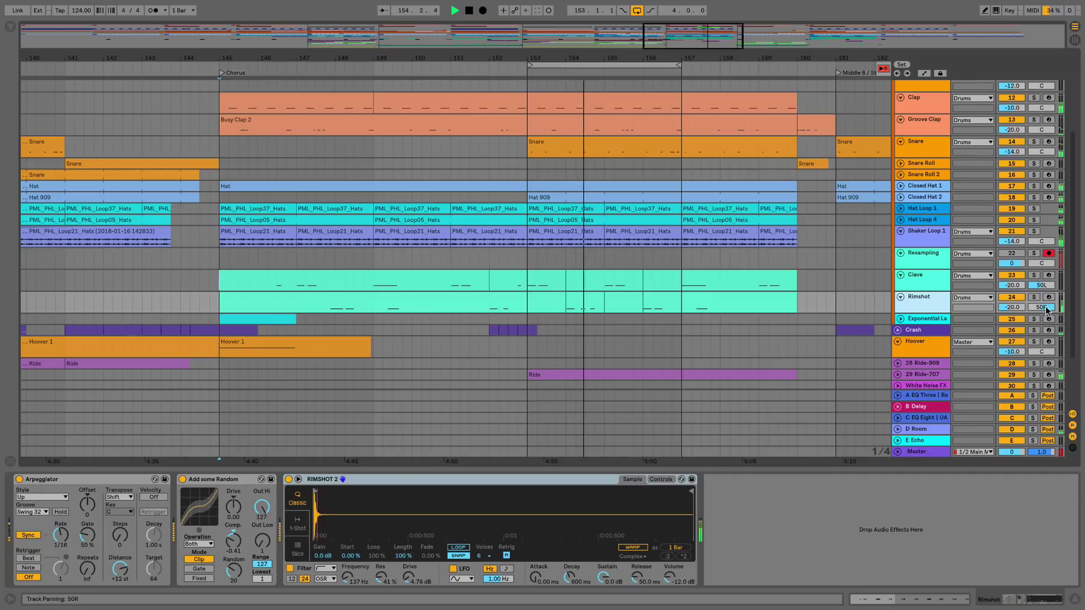
key(Tab)
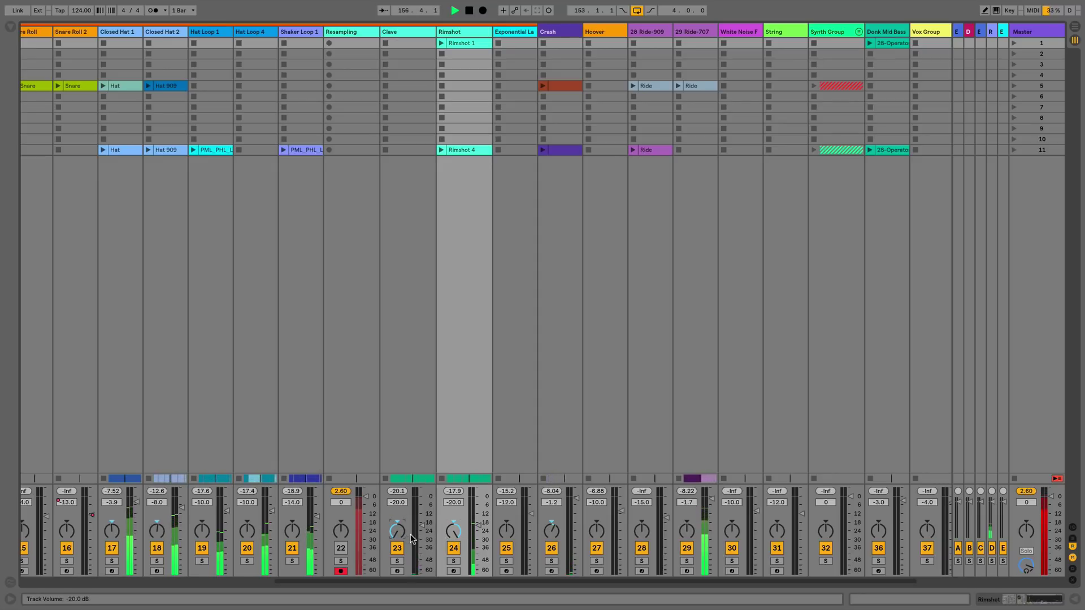
Solo Clave and Rimshot and record them onto the Resampling track
key(Tab)
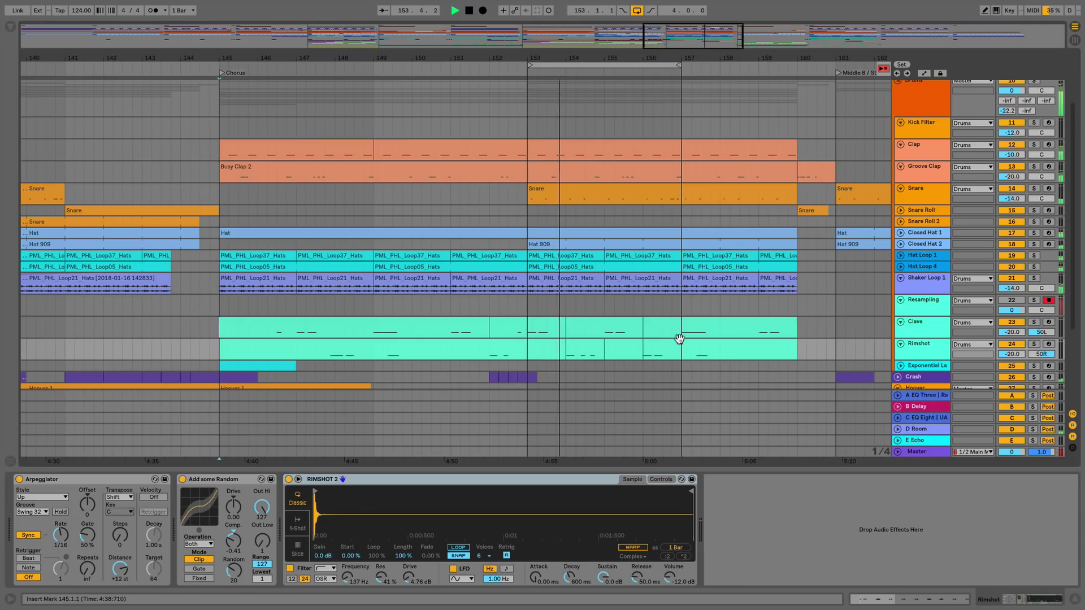
scroll(868, 308, down, 2)
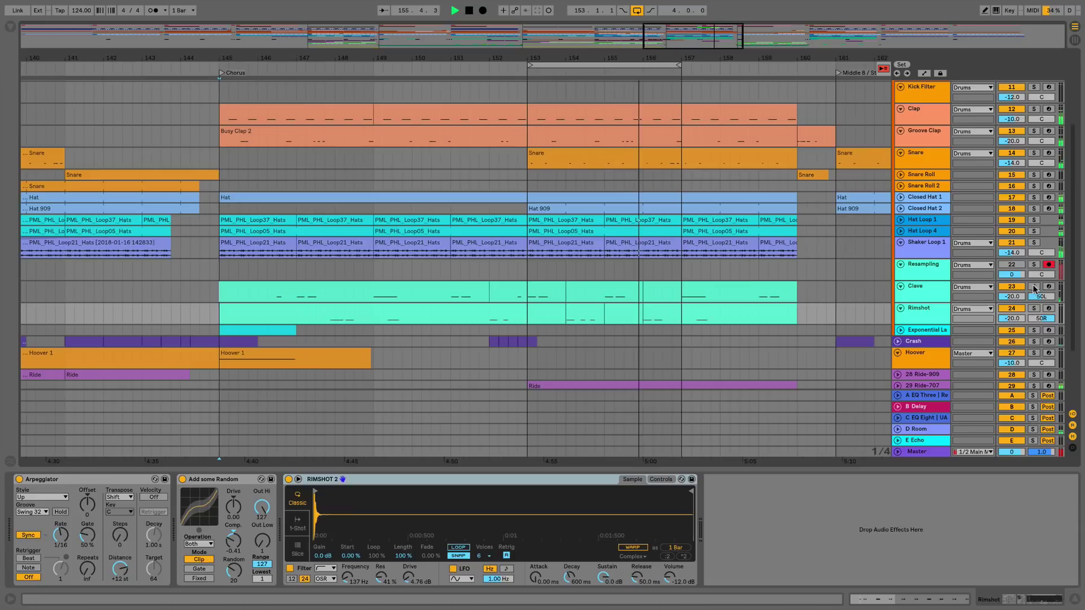
drag(1034, 289, 1034, 308)
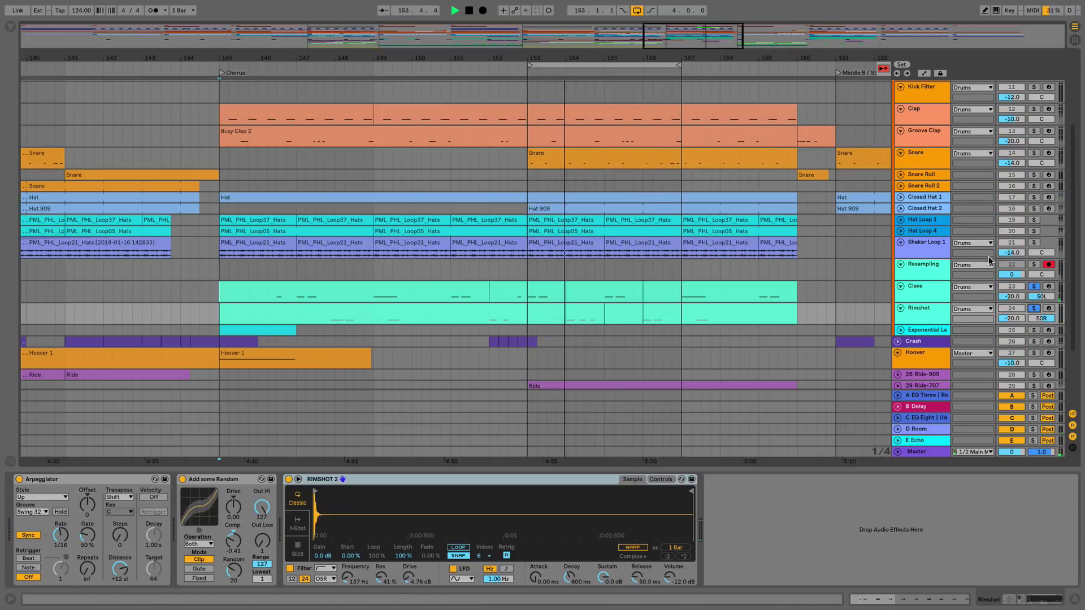
click(484, 11)
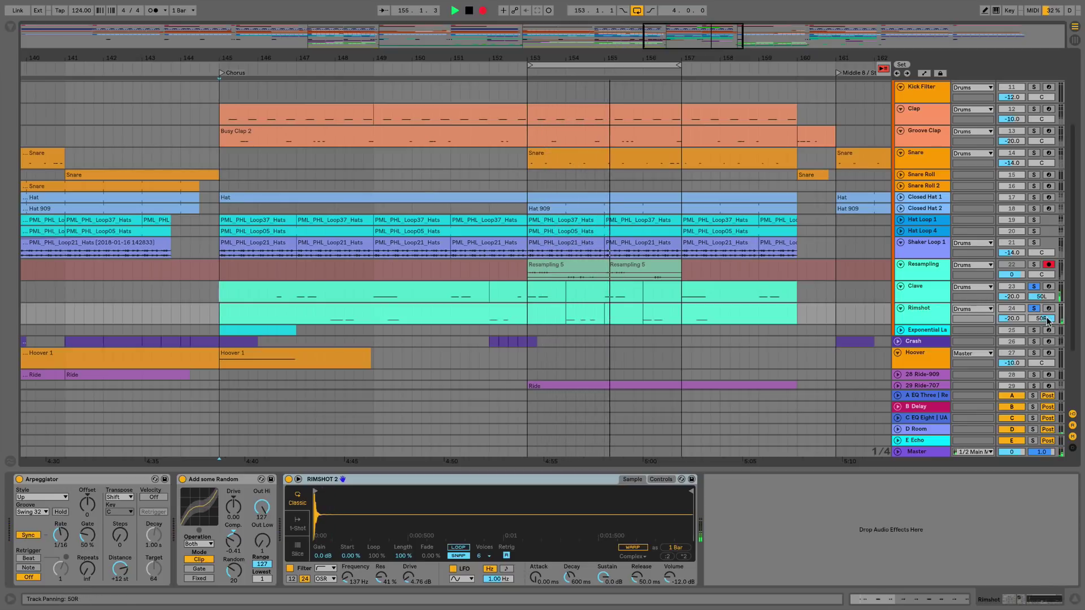
key(space)
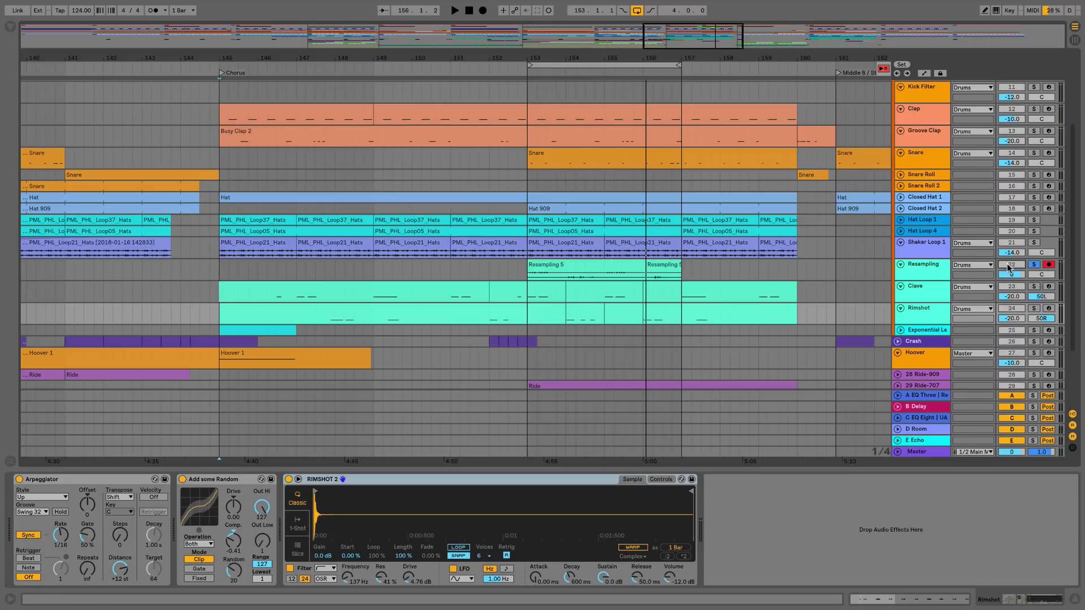
Play the new Resampling 5 recording back from bar 153
key(space)
click(531, 274)
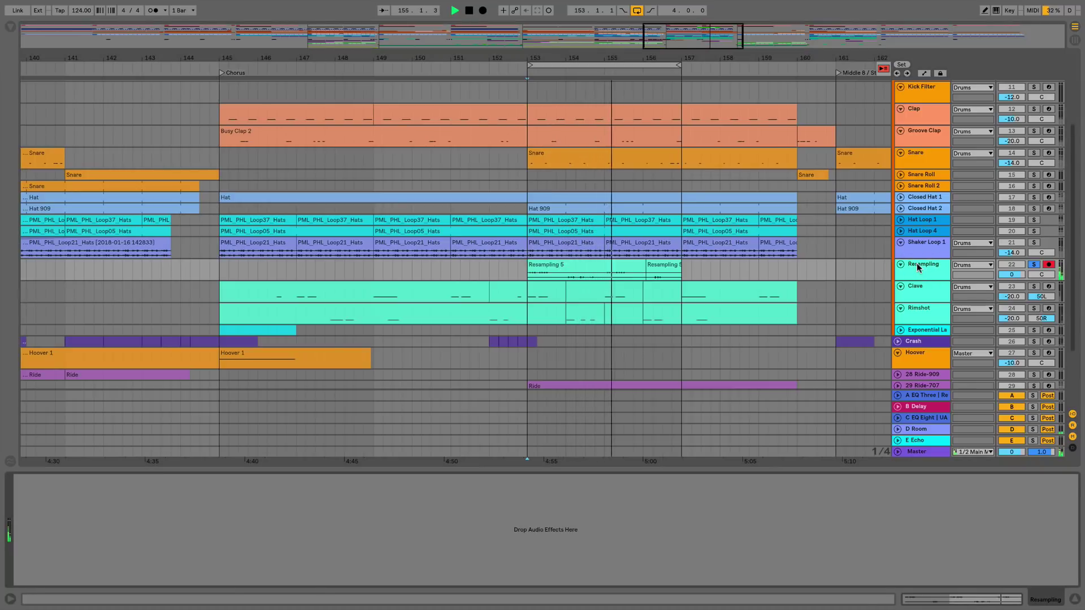
drag(1011, 440, 1012, 396)
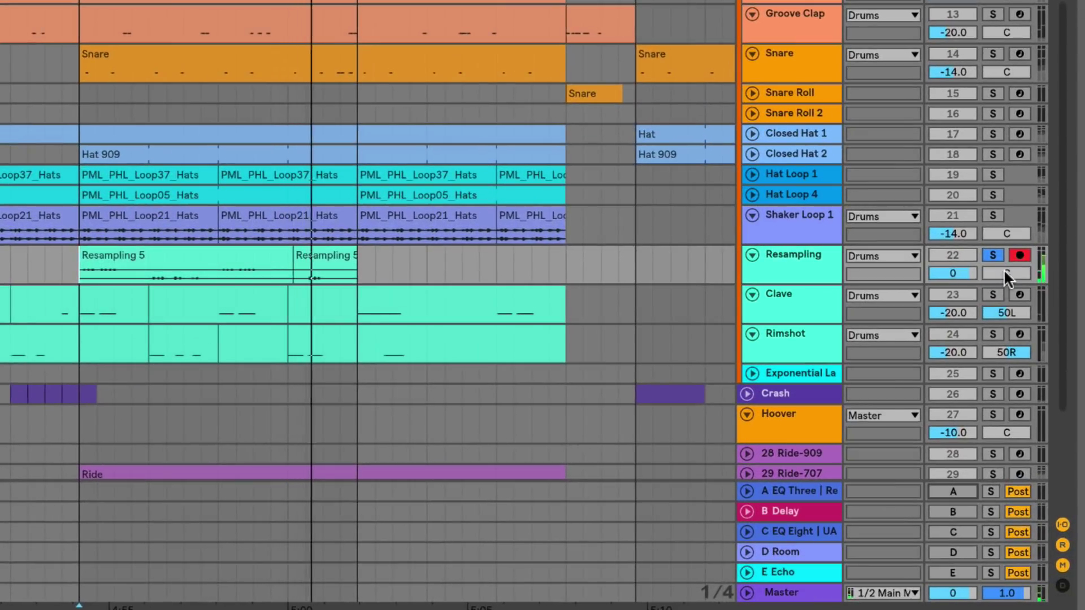
right_click(1004, 271)
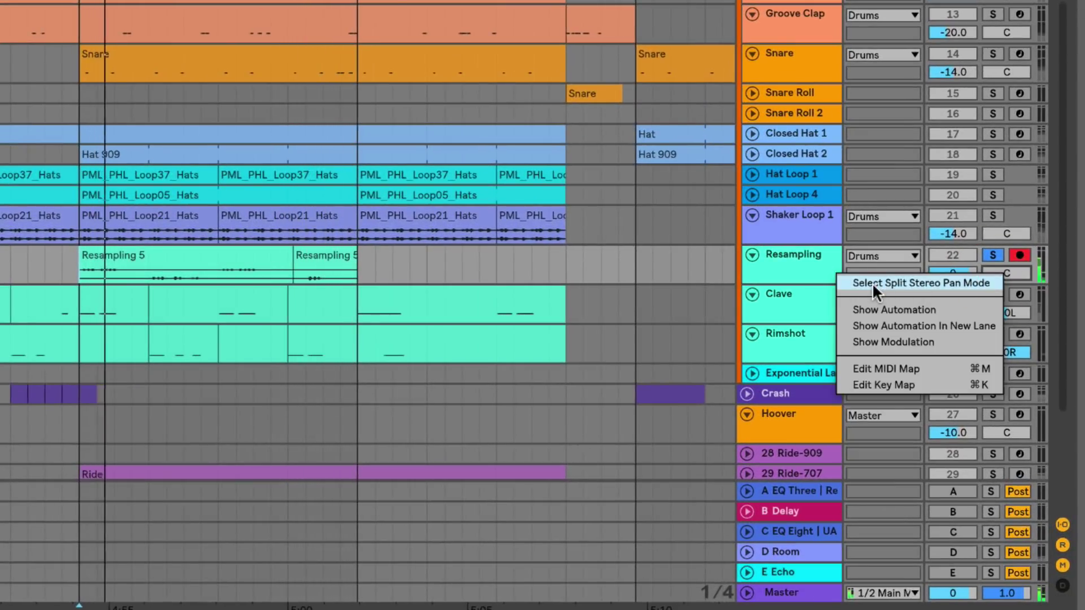
click(906, 281)
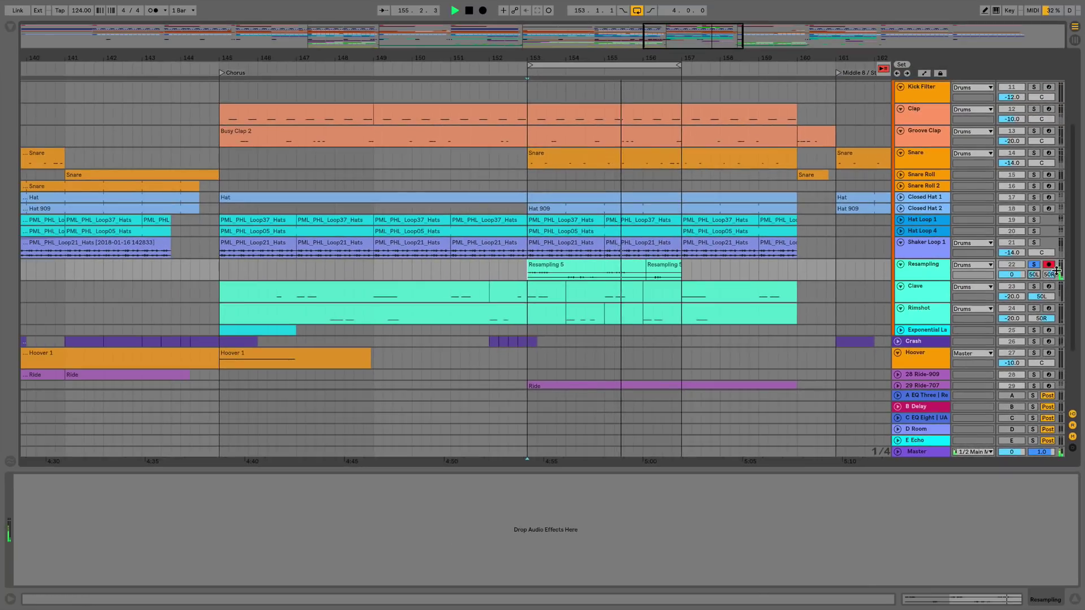
key(Tab)
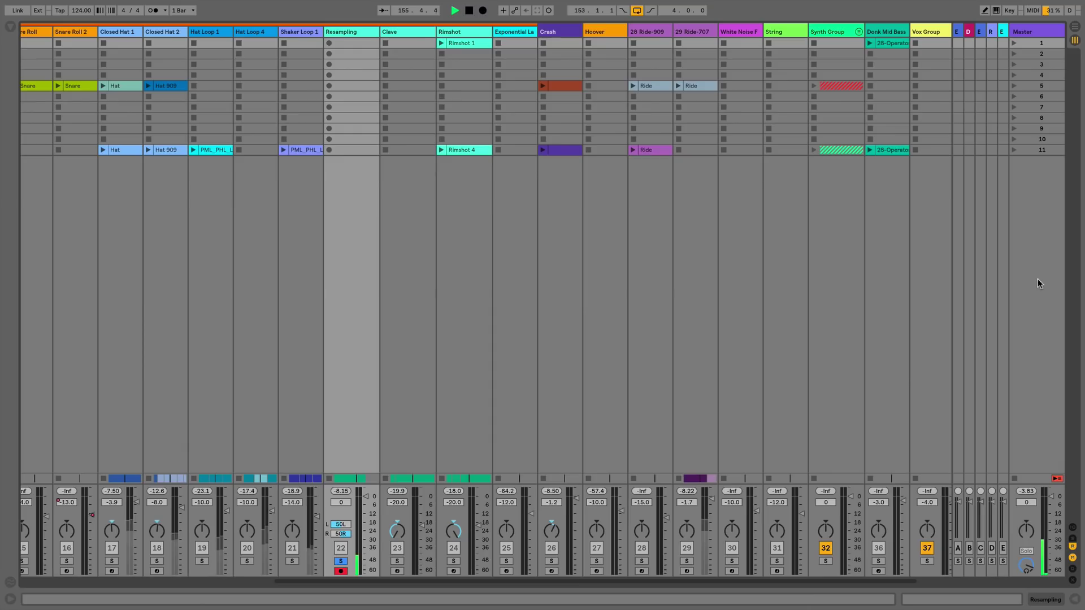
right_click(339, 528)
click(360, 532)
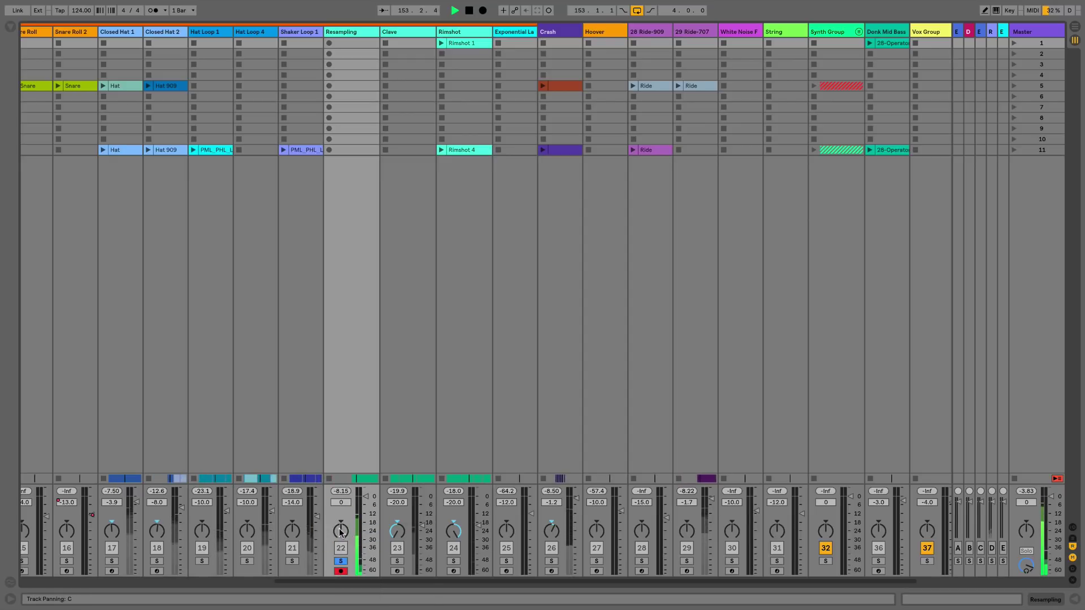
right_click(341, 532)
click(361, 534)
key(Tab)
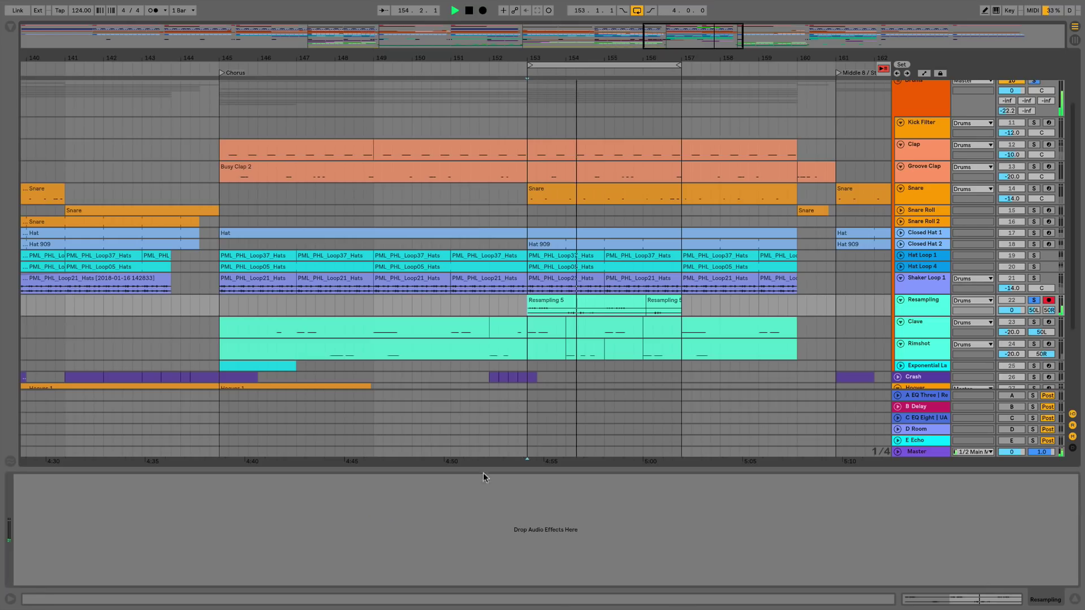
right_click(1034, 311)
click(1023, 316)
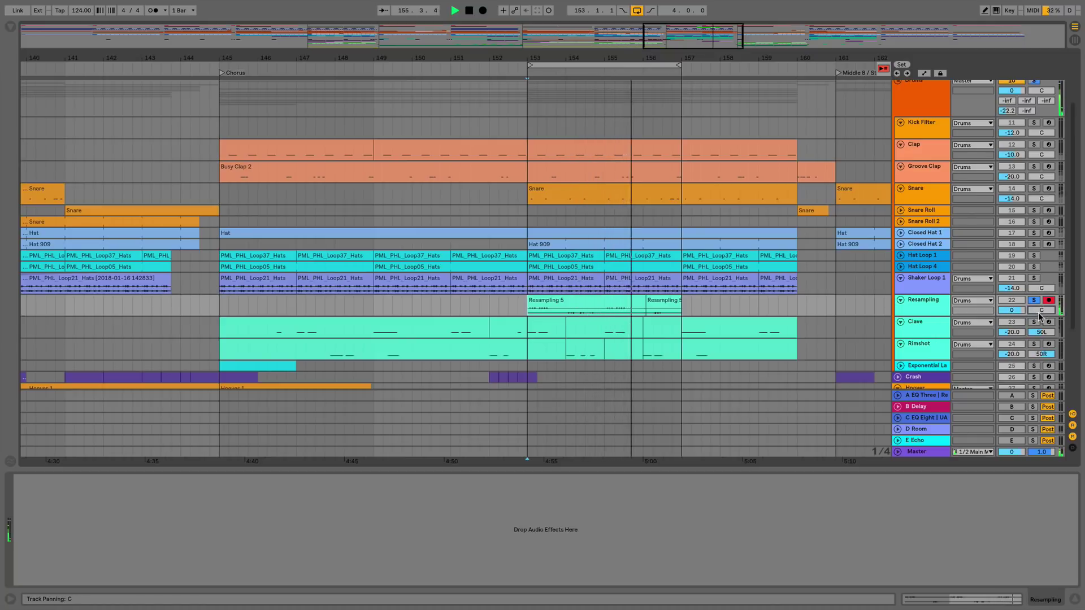
key(Tab)
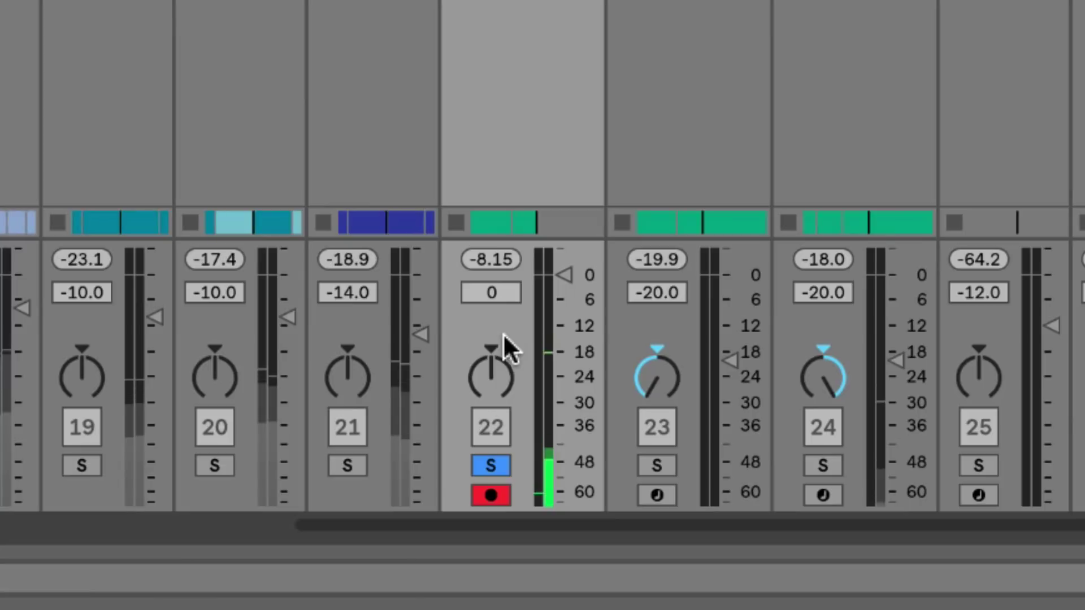
Pan the Resampling track (track 22) slightly right of centre
click(485, 368)
mouse_move(491, 373)
mouse_down()
mouse_move(494, 384)
mouse_move(497, 374)
mouse_up()
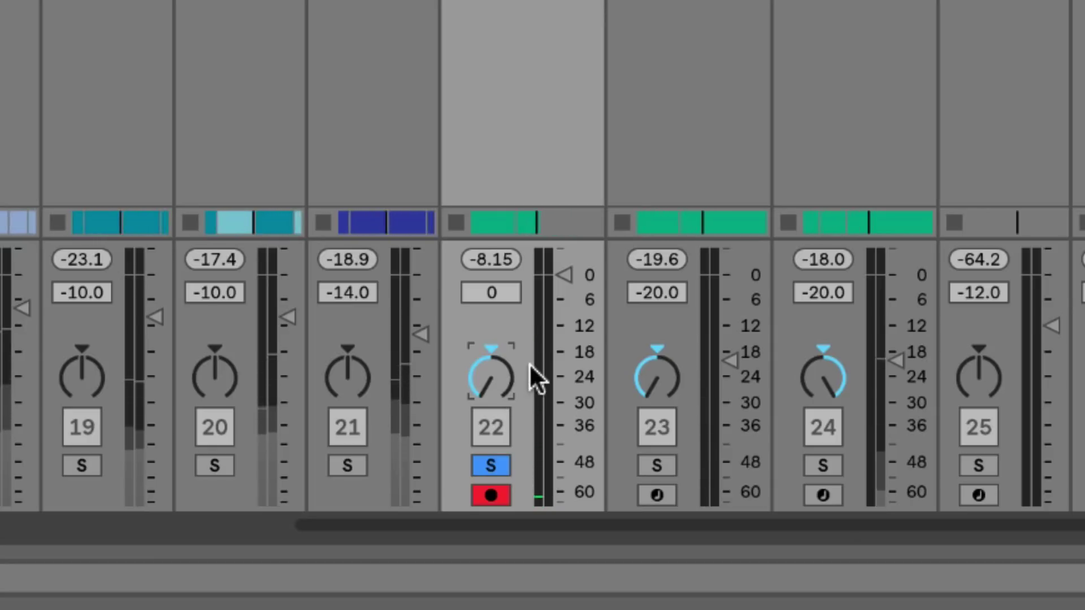
drag(509, 381, 509, 356)
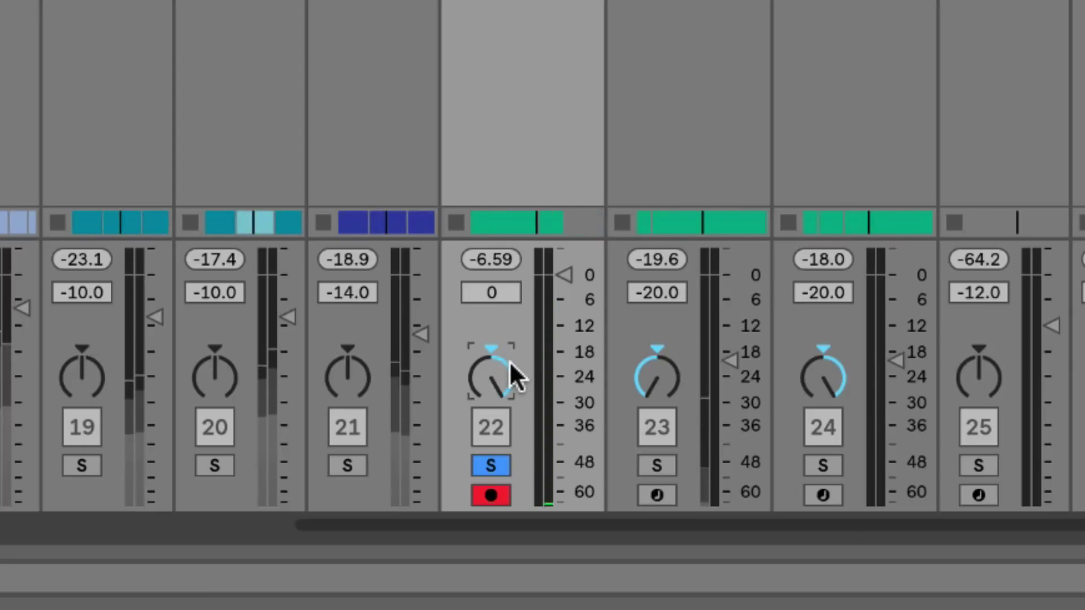
Switch track 22 to split stereo pan mode with left at 50L and right at 50R
right_click(482, 379)
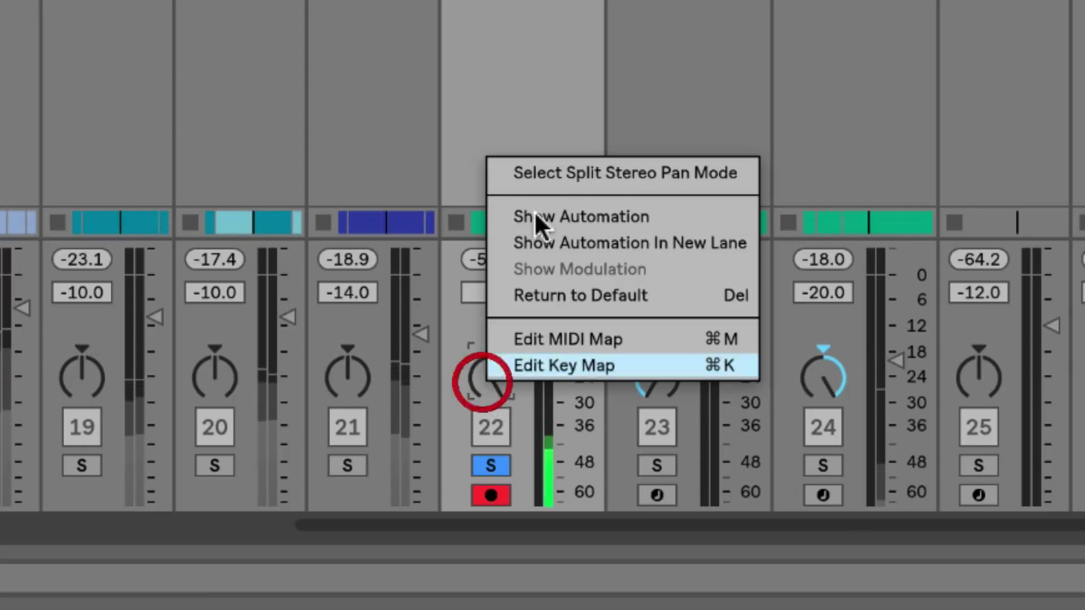
click(626, 172)
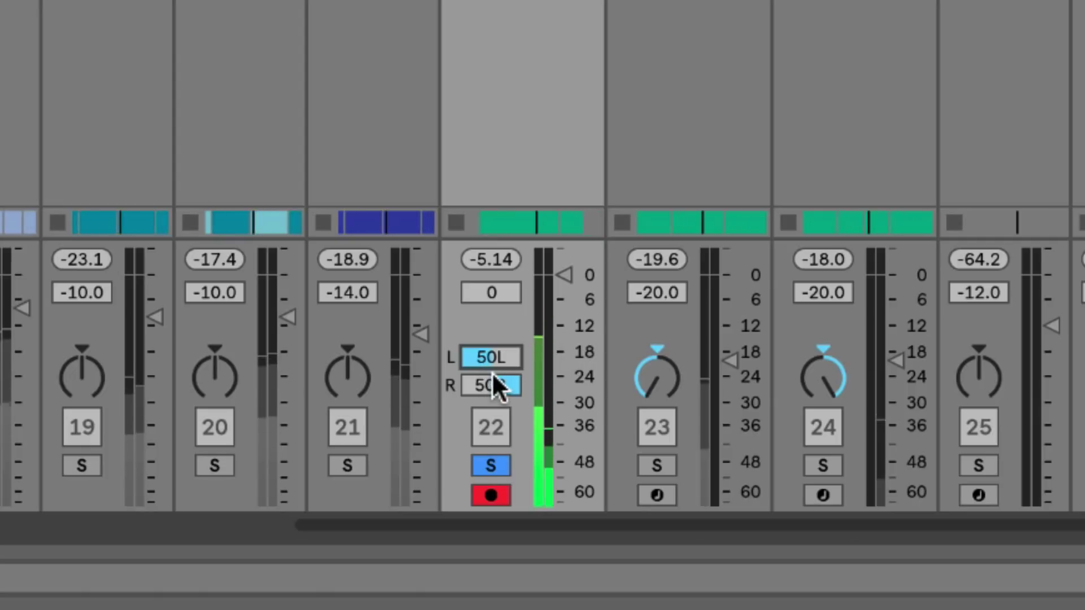
drag(492, 382, 491, 402)
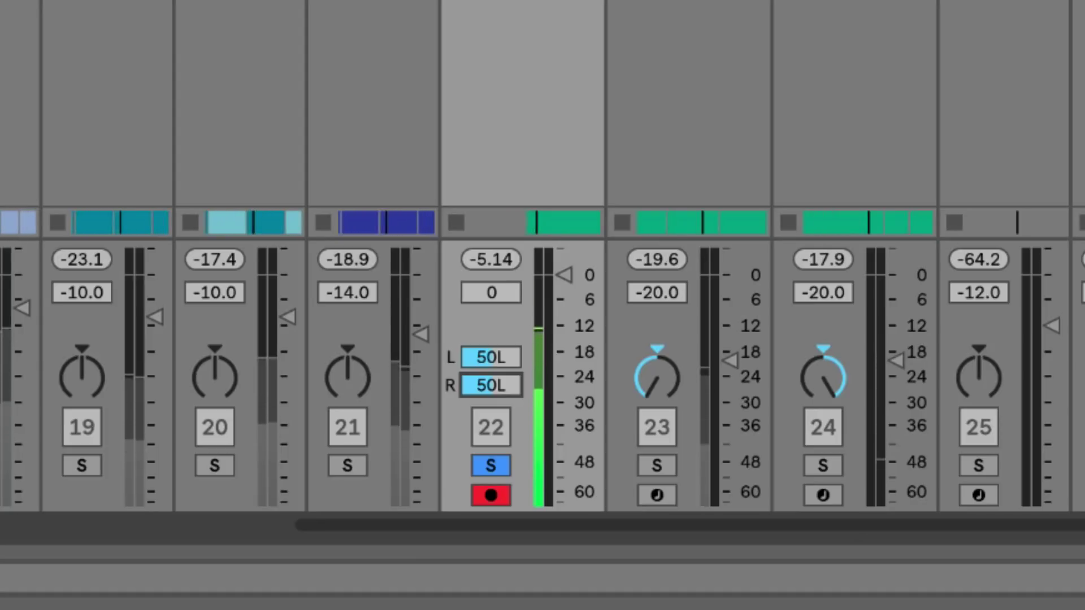
drag(496, 354, 496, 315)
drag(494, 379, 480, 347)
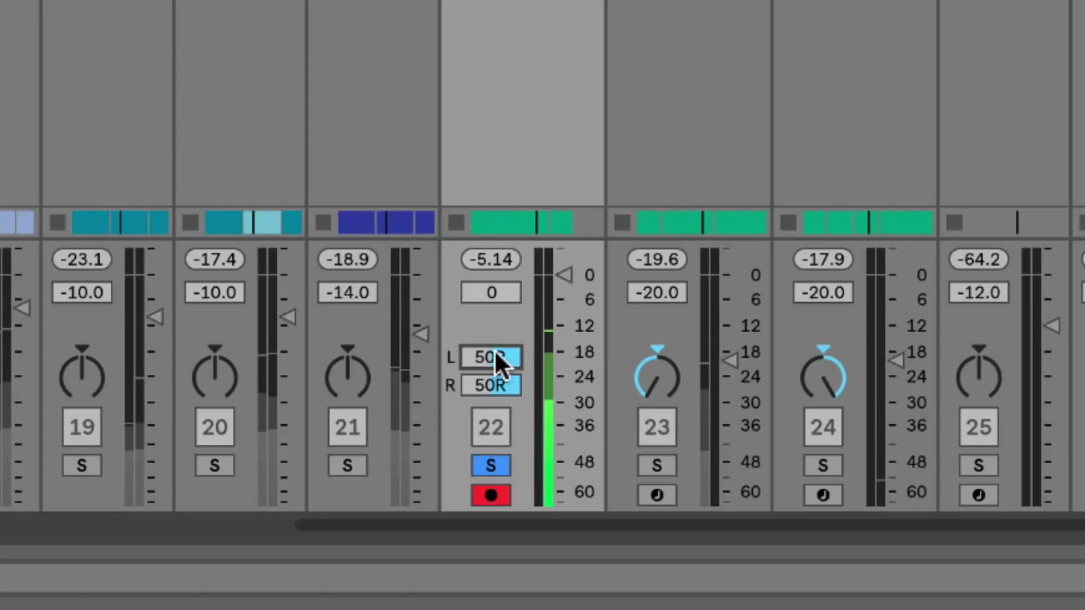
mouse_move(492, 349)
mouse_down()
mouse_move(491, 385)
mouse_move(485, 342)
mouse_up()
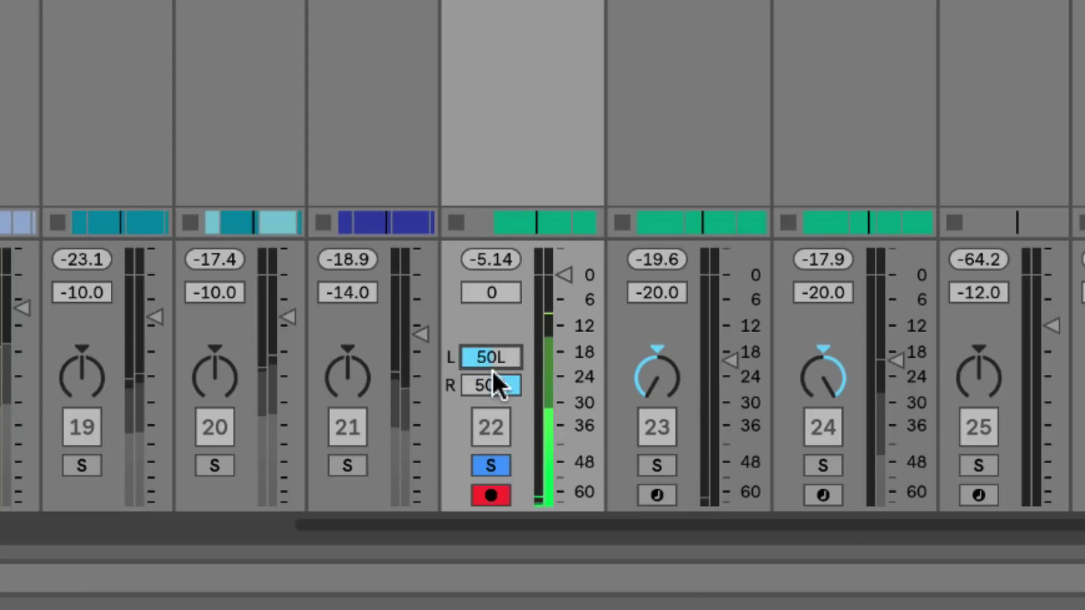
Rework track 22's split pans, ending with the right side at 50R
drag(490, 358, 482, 379)
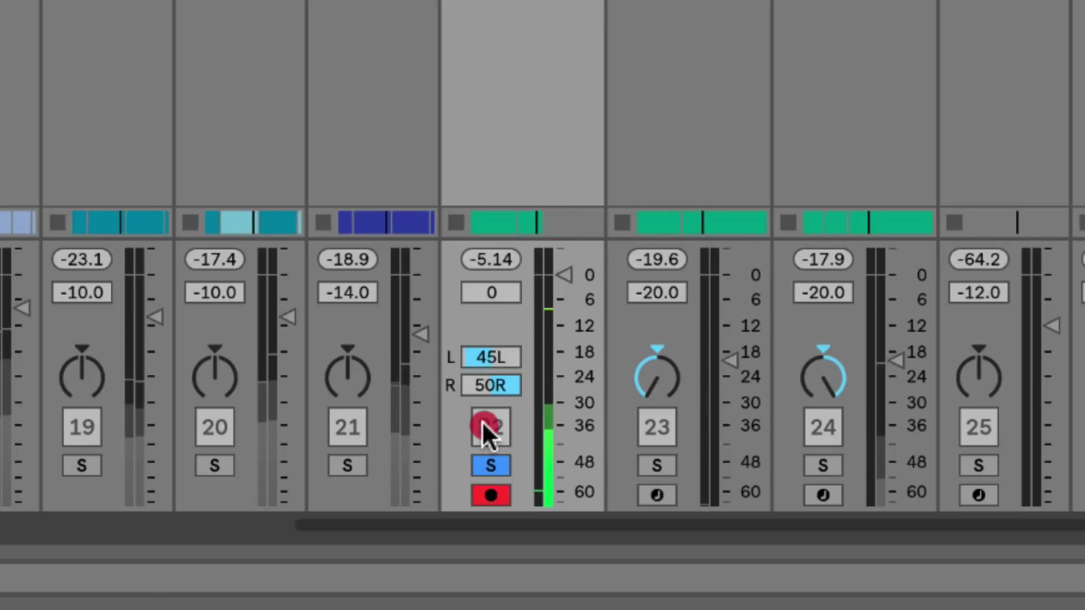
drag(492, 382, 486, 421)
drag(481, 346, 481, 416)
drag(481, 355, 491, 380)
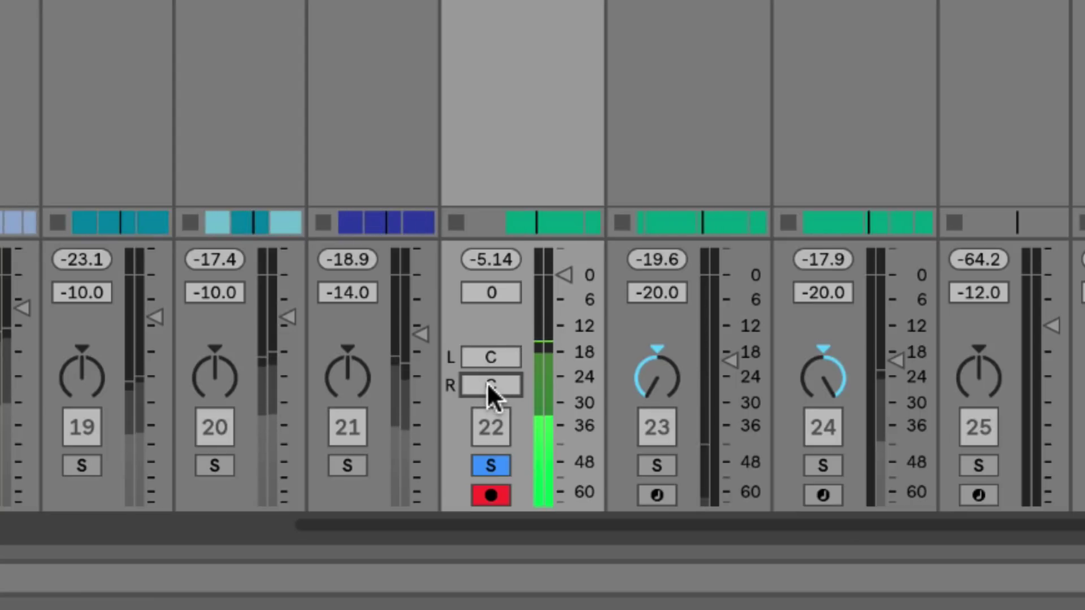
drag(484, 359, 484, 305)
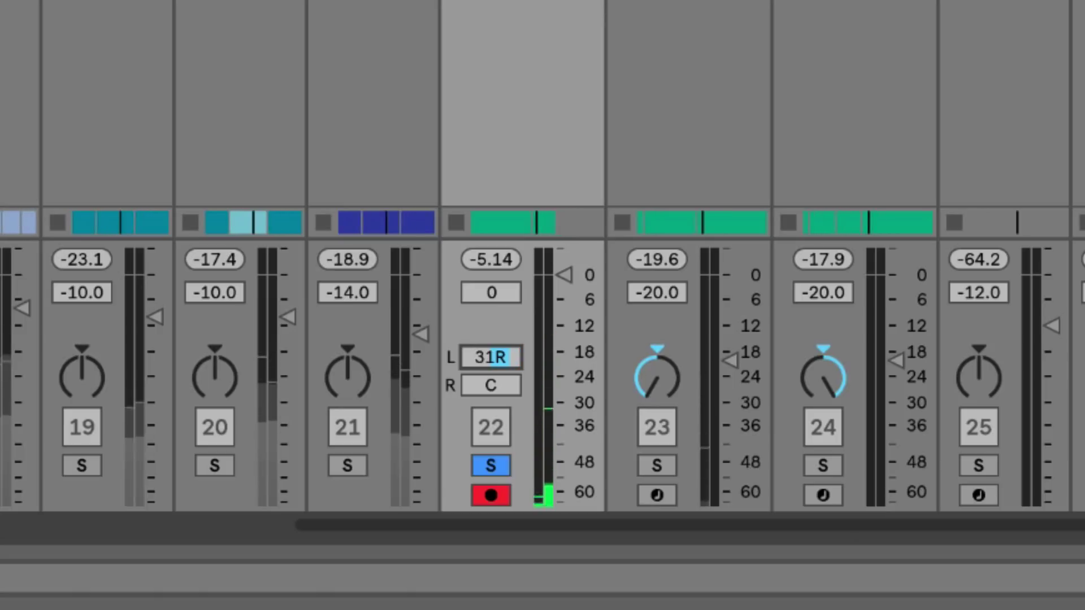
drag(466, 388, 466, 333)
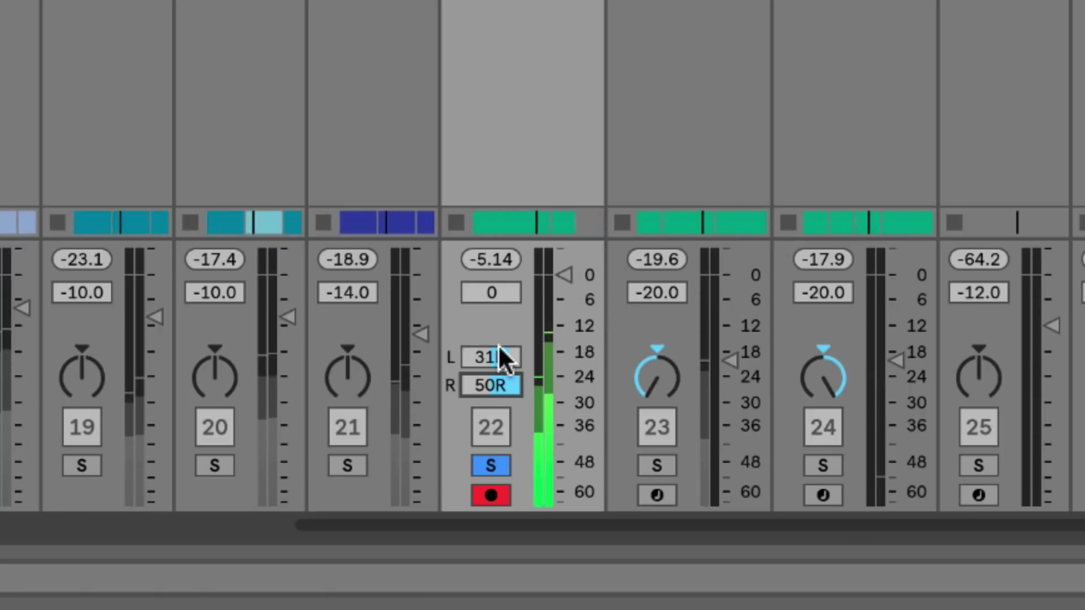
Unsolo track 22, set its volume to -4.0 dB and its left pan to 50L
click(486, 465)
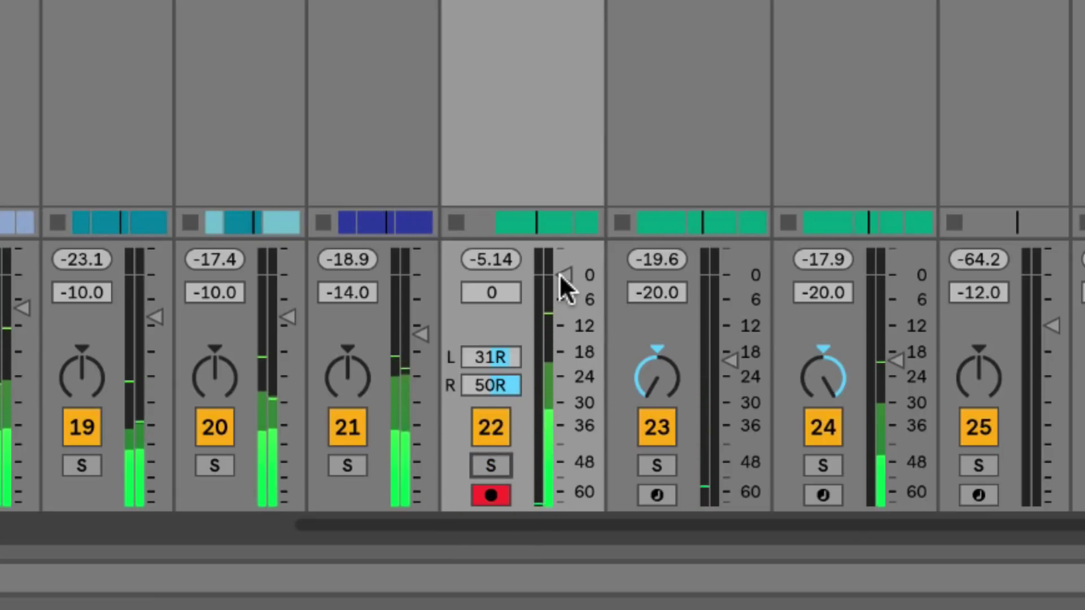
mouse_move(559, 276)
mouse_down()
mouse_move(562, 310)
mouse_move(562, 292)
mouse_up()
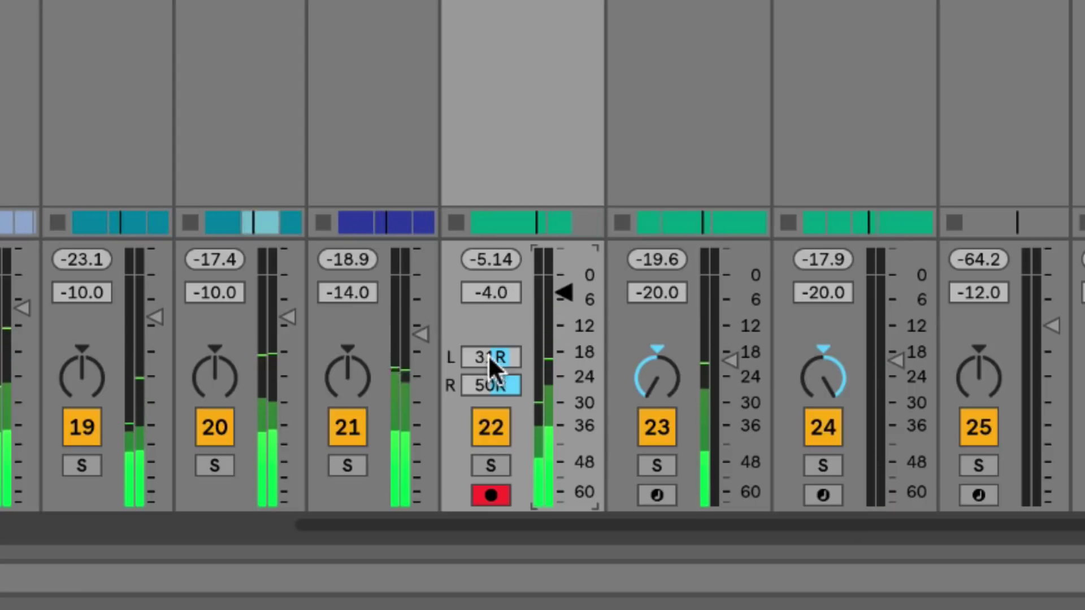
drag(487, 355, 489, 396)
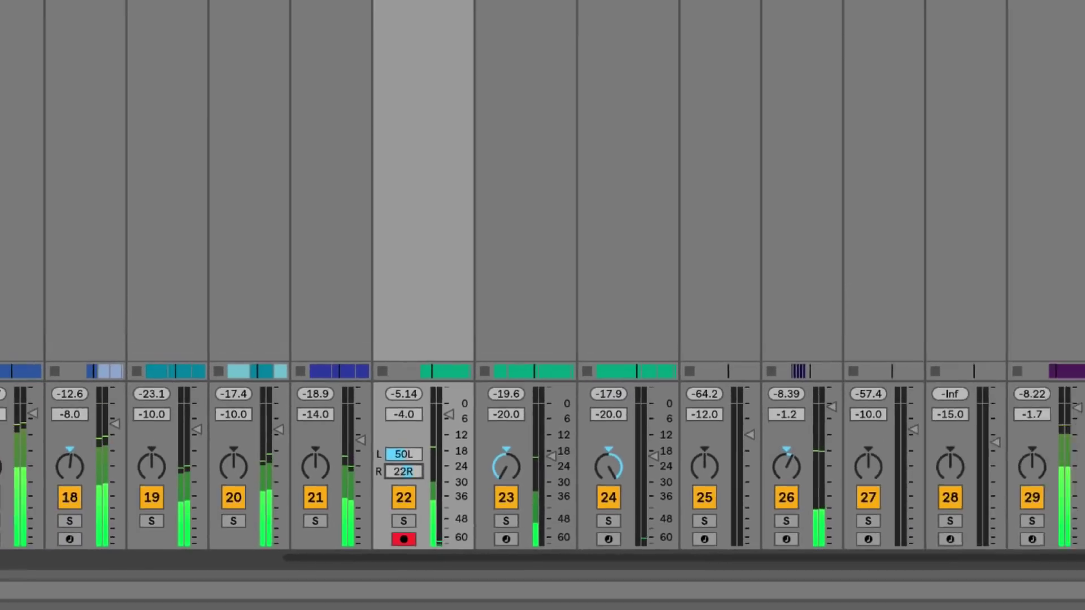
drag(404, 472, 408, 475)
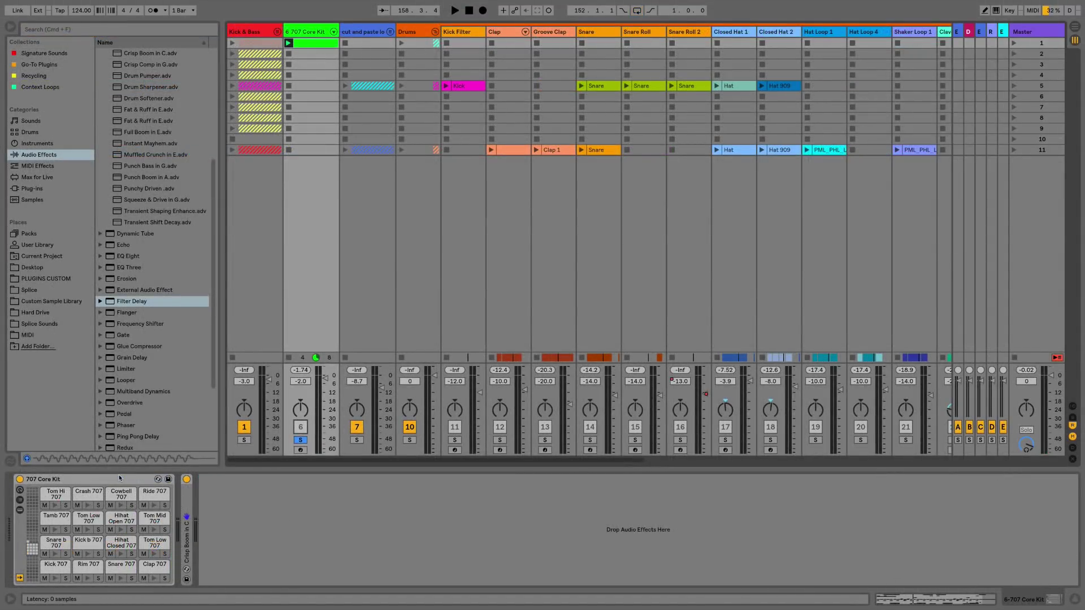
Start playback and audition the Cowbell 707 pad in the 707 Core Kit
key(space)
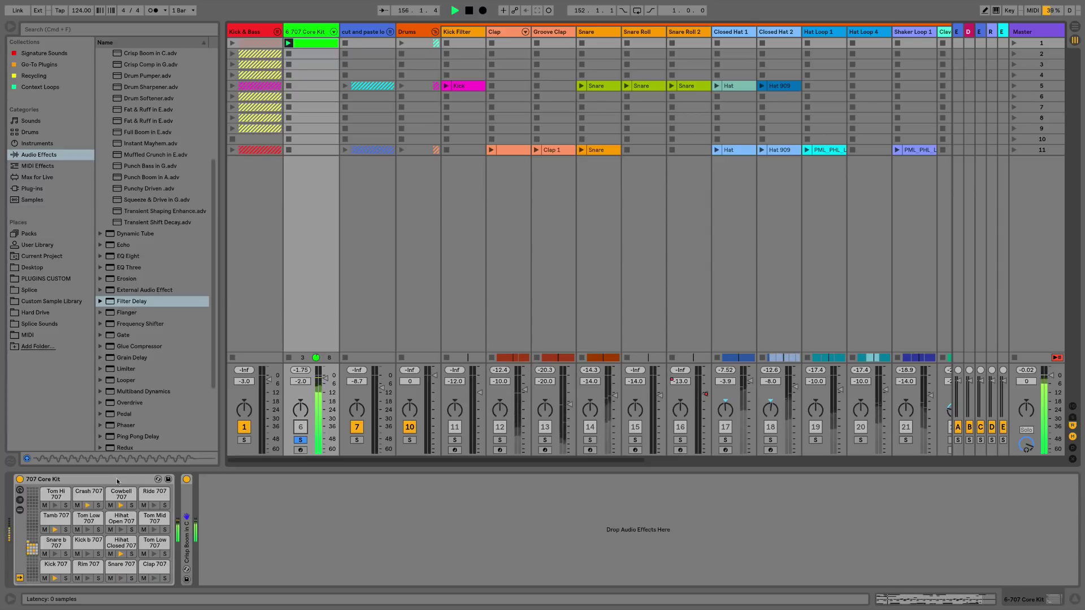
click(119, 495)
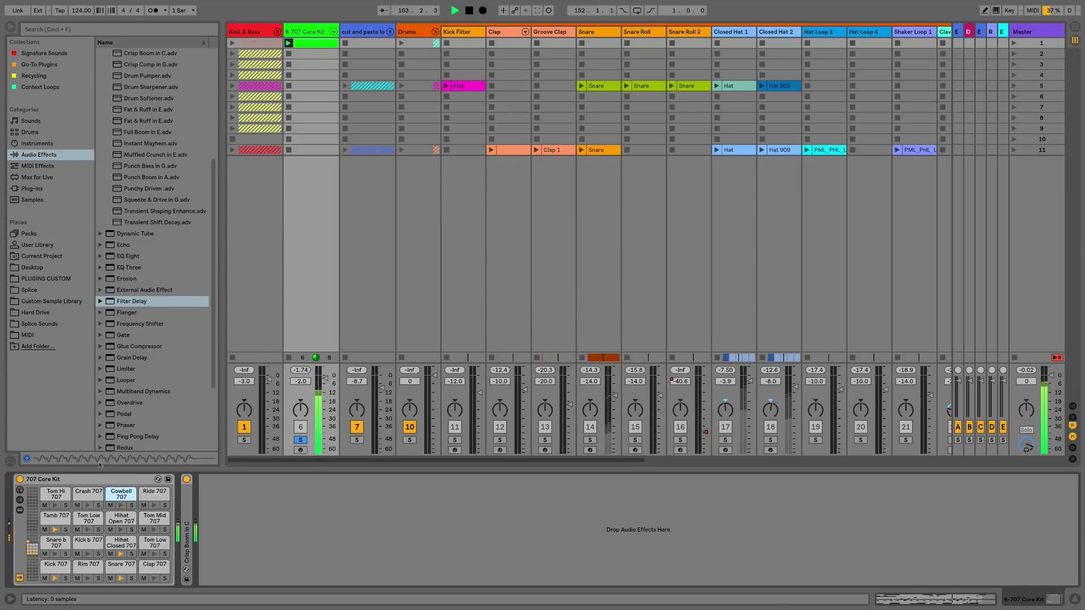
Show the 707 Core Kit's chain list, I/O and return chains, and add a return chain
click(21, 491)
click(20, 501)
click(20, 511)
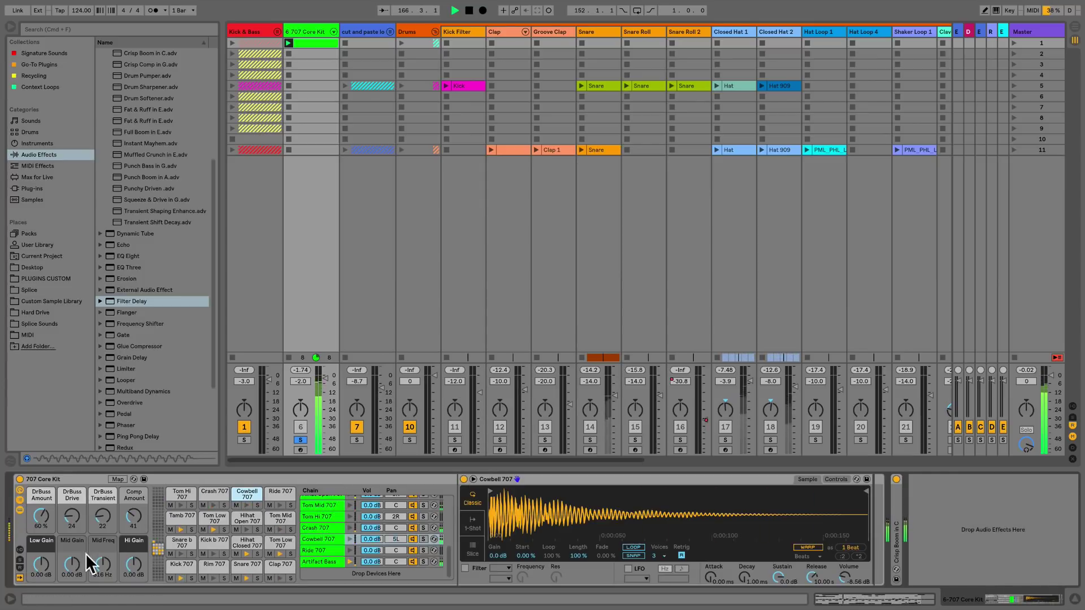
click(20, 551)
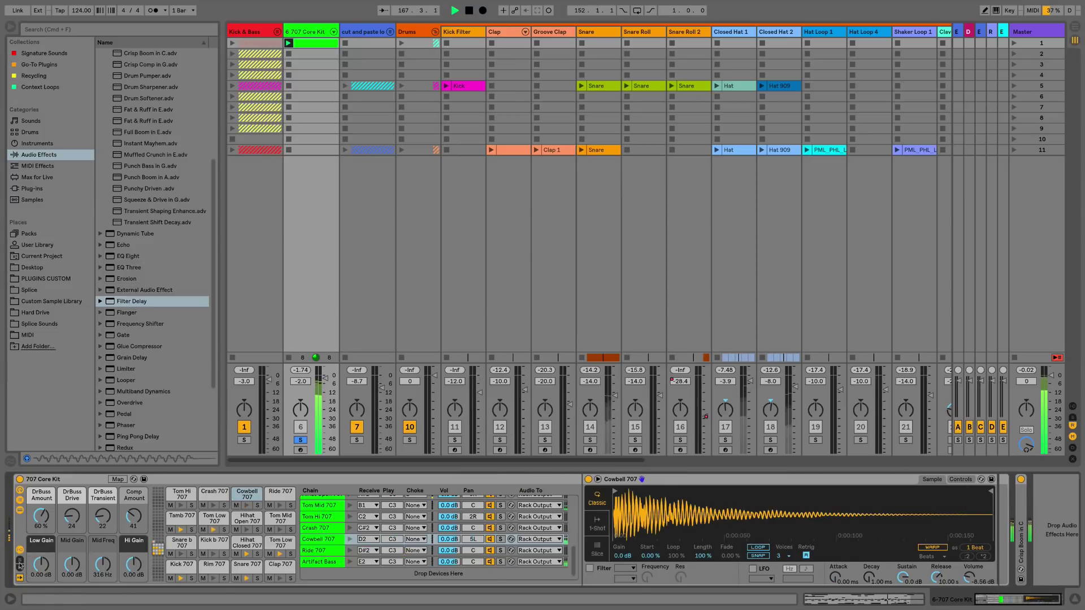
click(21, 562)
click(22, 570)
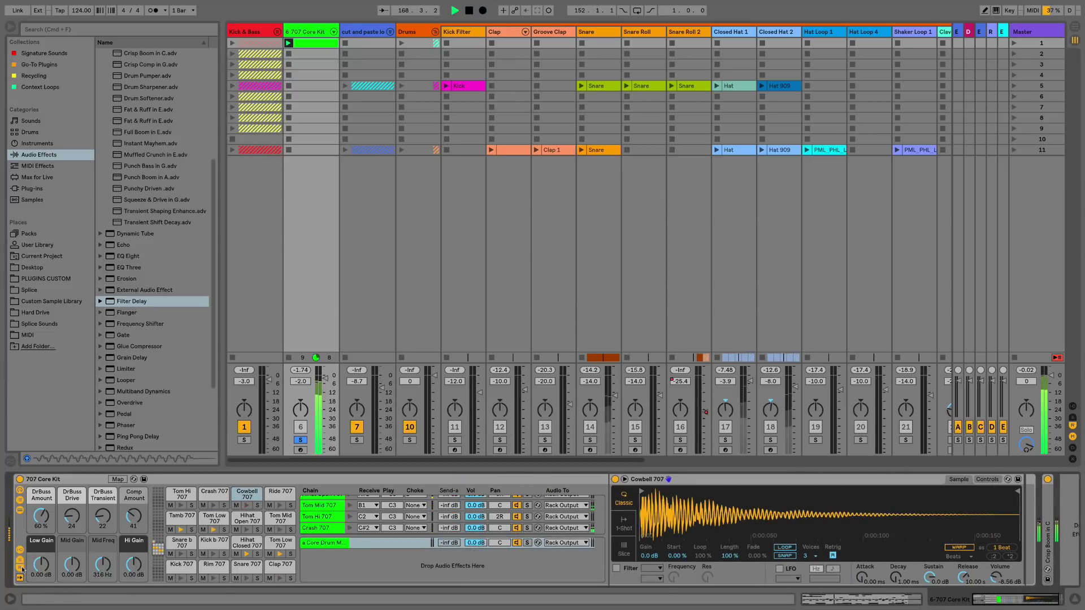
Add three more return chains to the drum rack
click(337, 543)
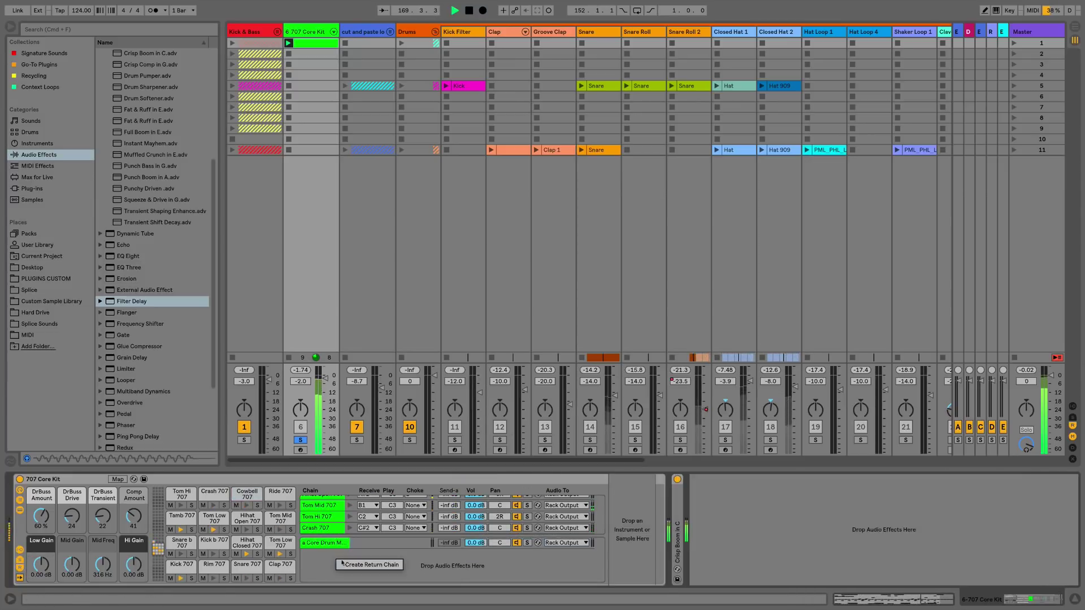
right_click(337, 560)
click(346, 565)
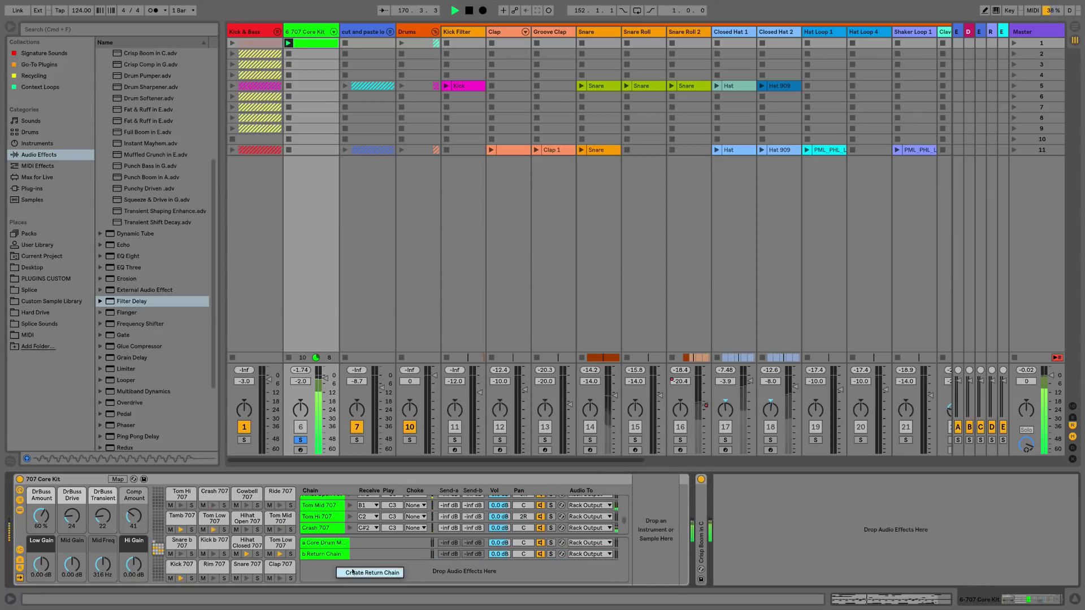
click(346, 572)
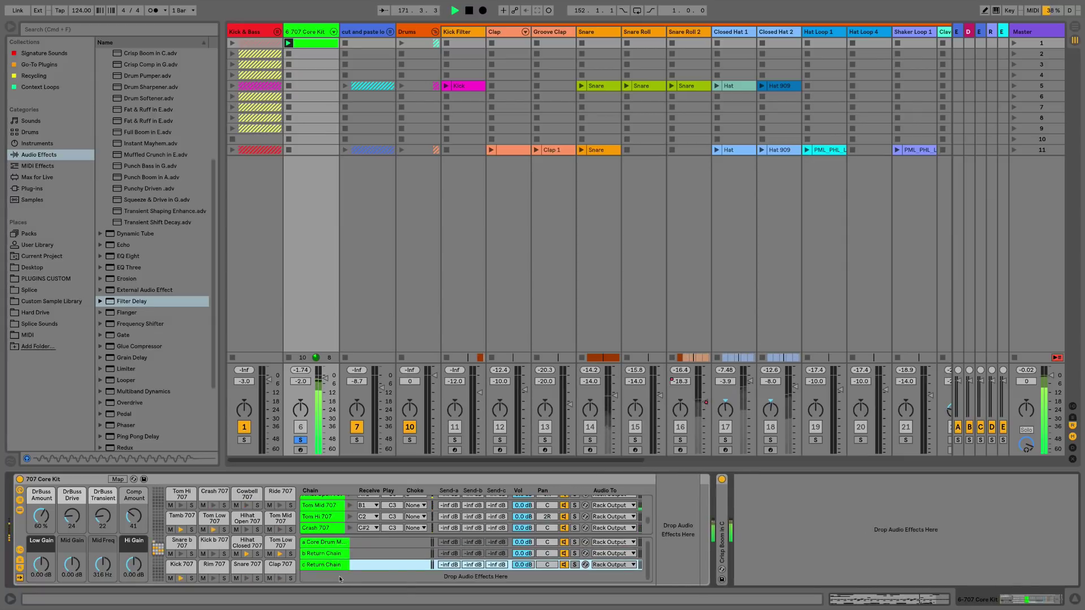
right_click(340, 579)
click(376, 583)
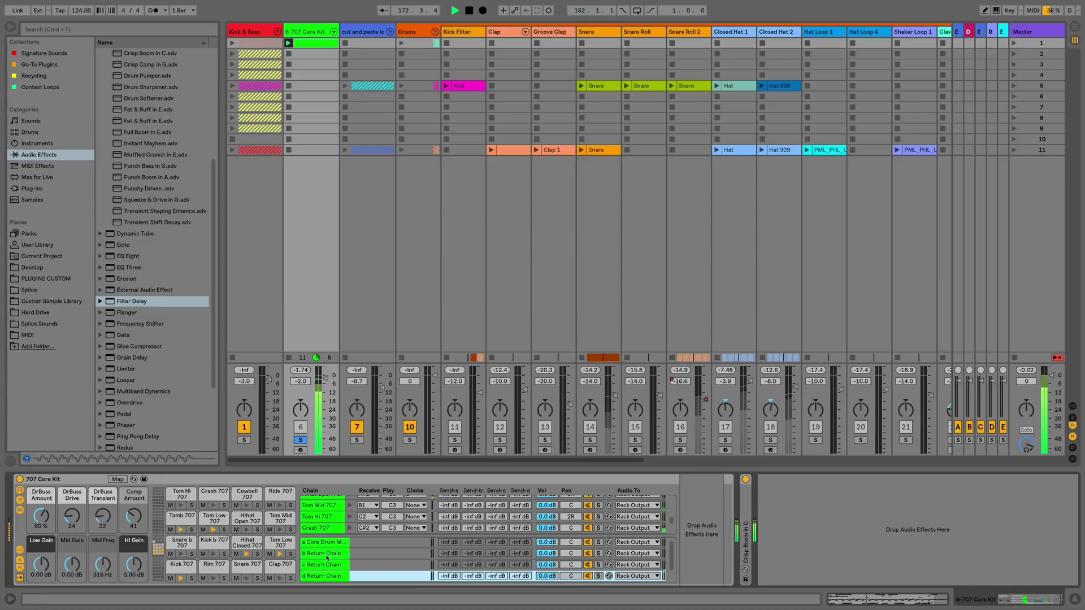
Name the return chains BACK BEAT, TOPS and PERCUSSION
click(326, 556)
key(ctrl+r)
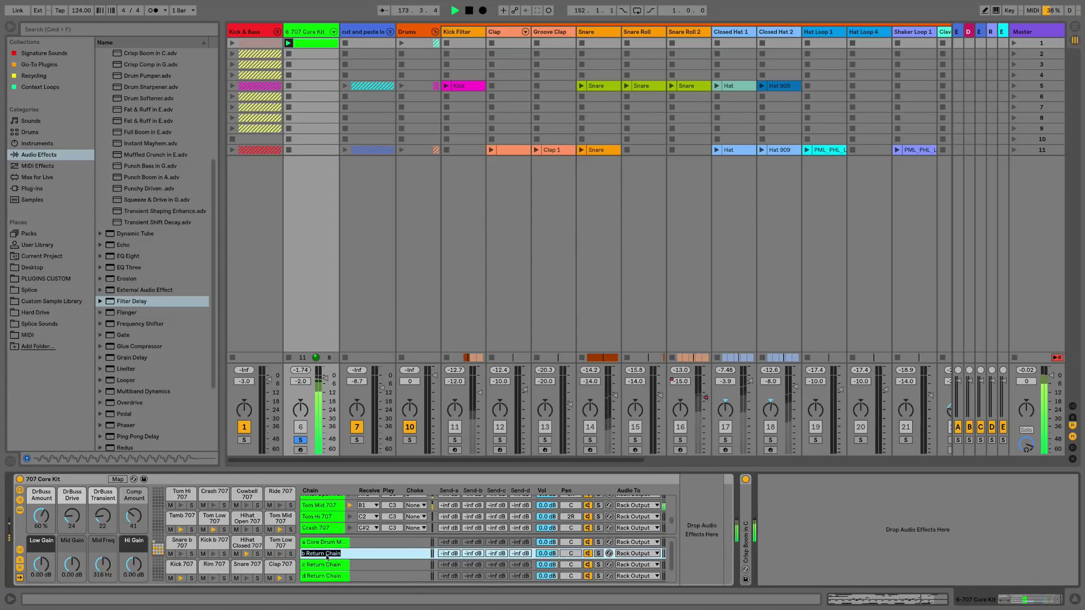
text(BACK BEAT)
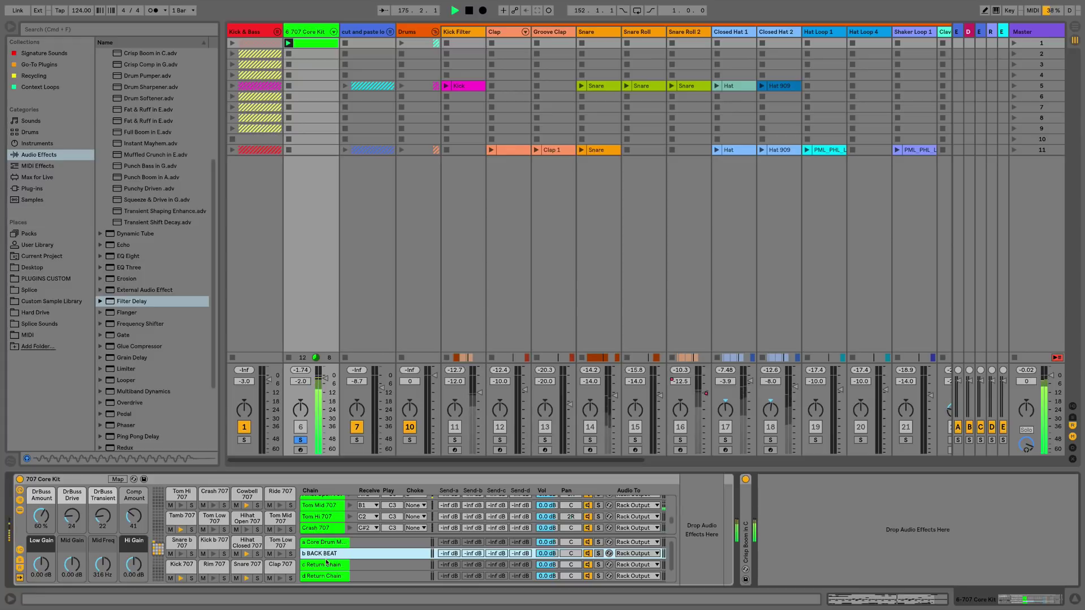
click(327, 566)
key(ctrl+r)
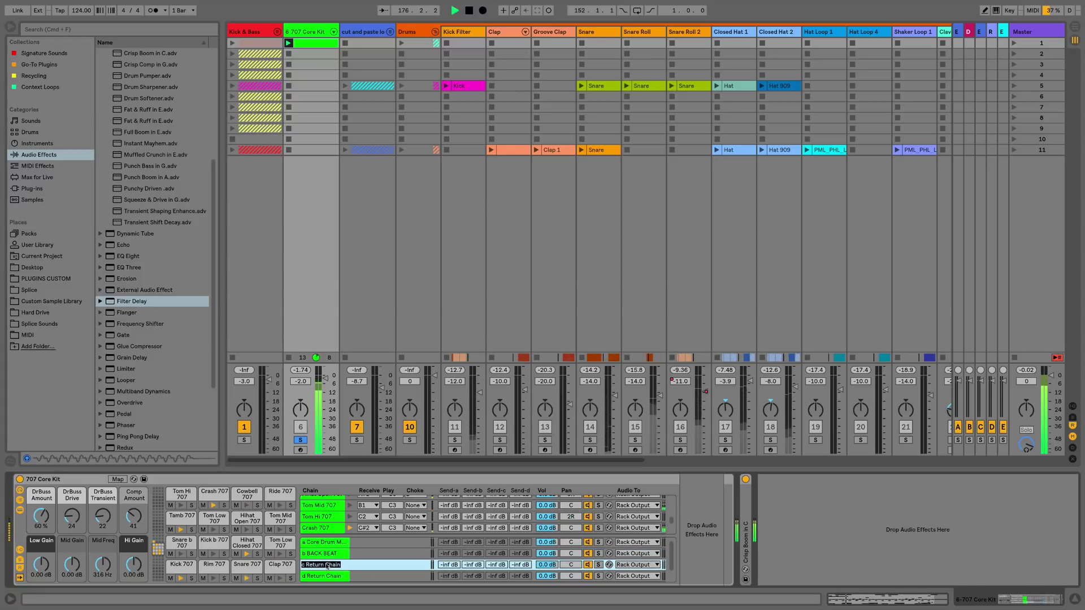
text(TOPS)
click(327, 576)
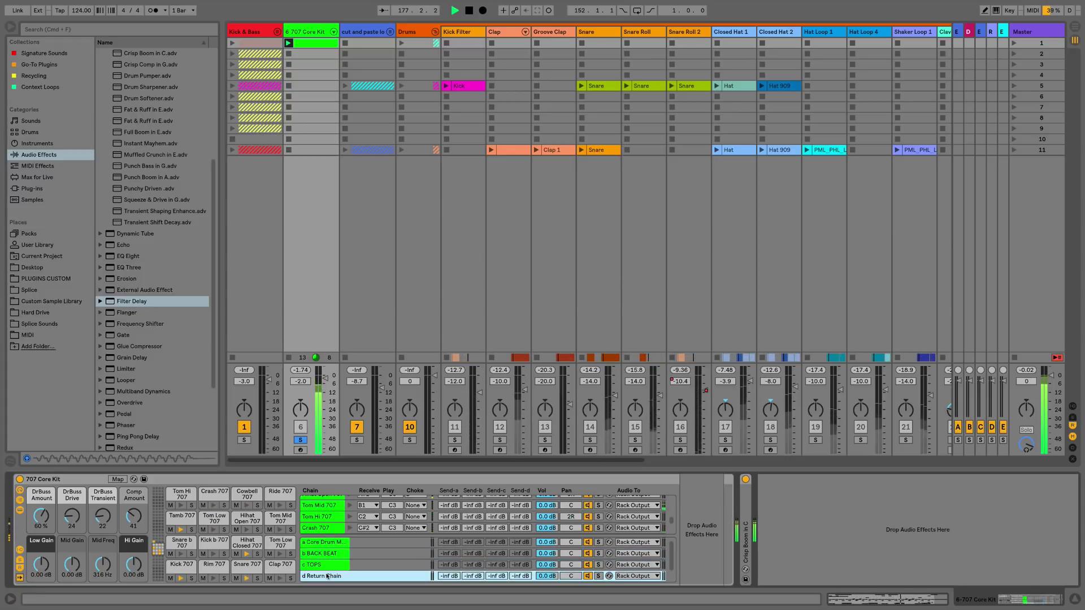
key(ctrl+r)
text(PERC)
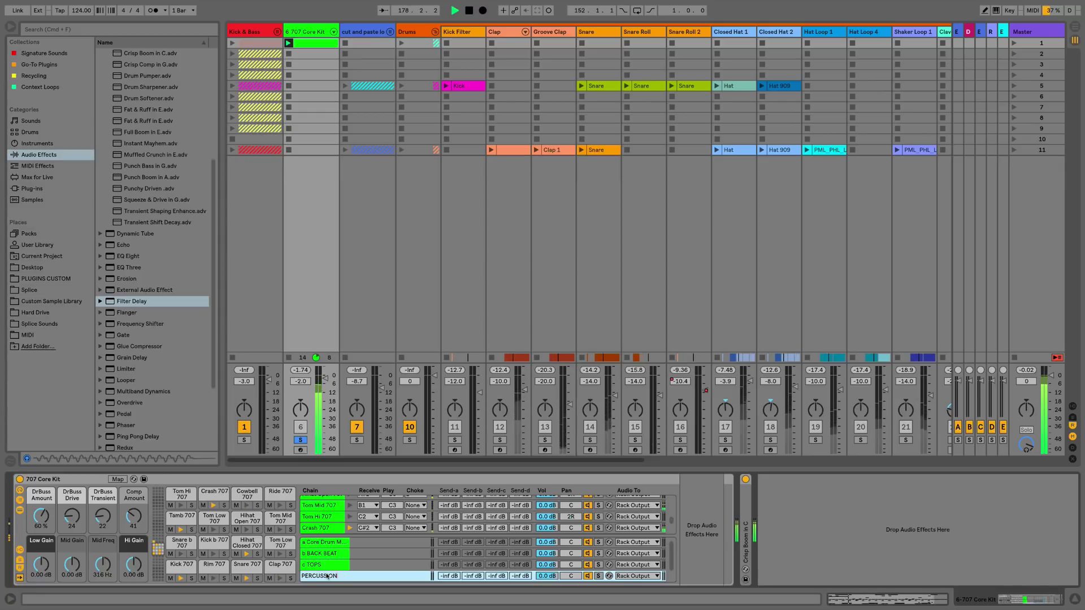
Add a fifth return chain and begin renaming it
scroll(327, 573, down, 1)
right_click(328, 577)
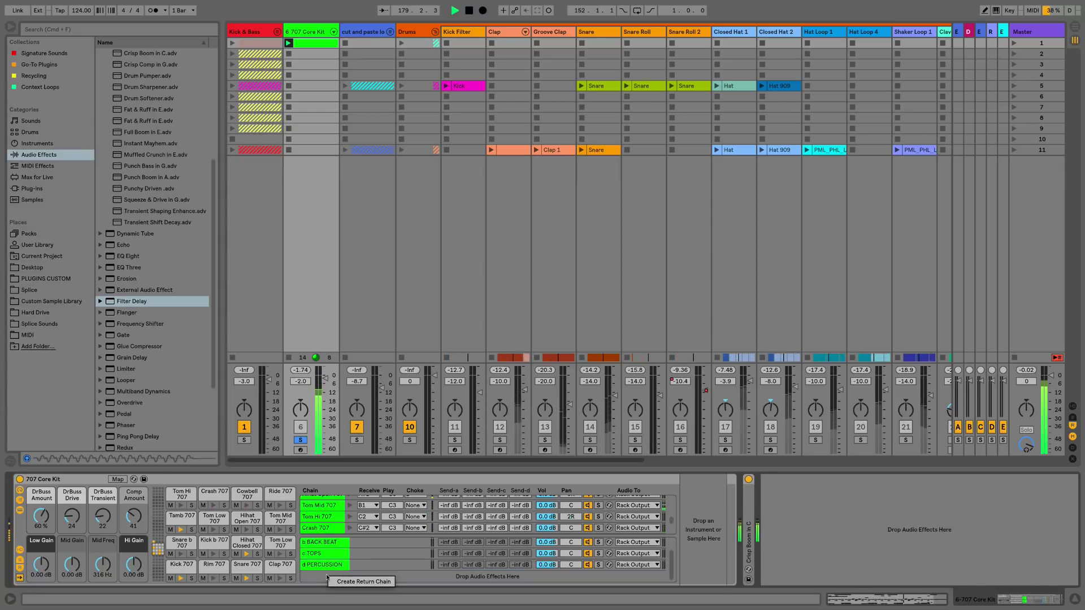
click(363, 581)
key(ctrl+r)
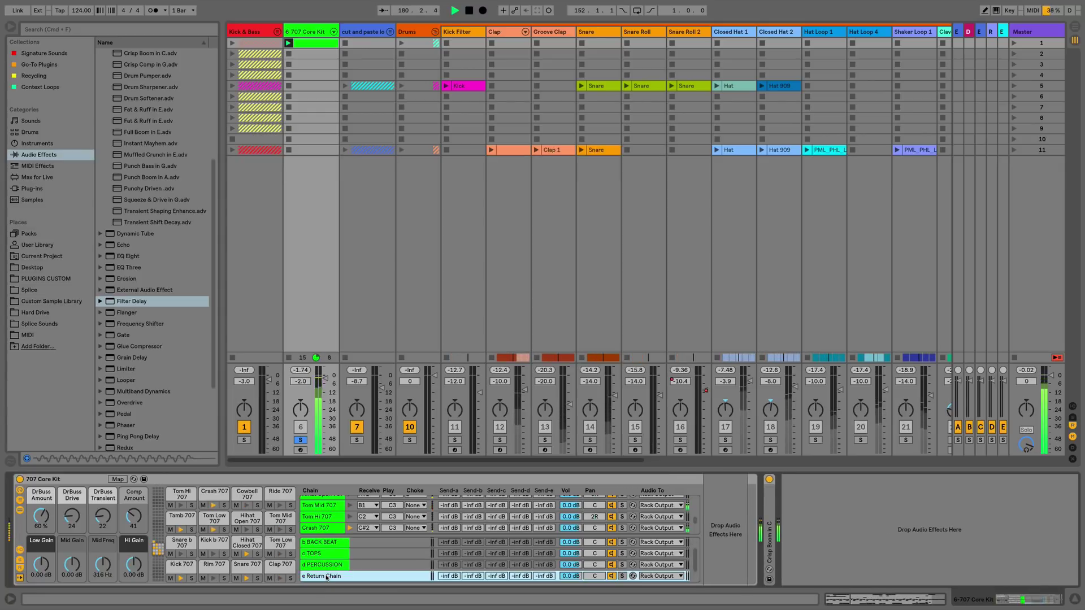
Name the fifth chain BASS, colour BASS and PERCUSSION orange and TOPS cyan, then enlarge the chain list
text(BASS)
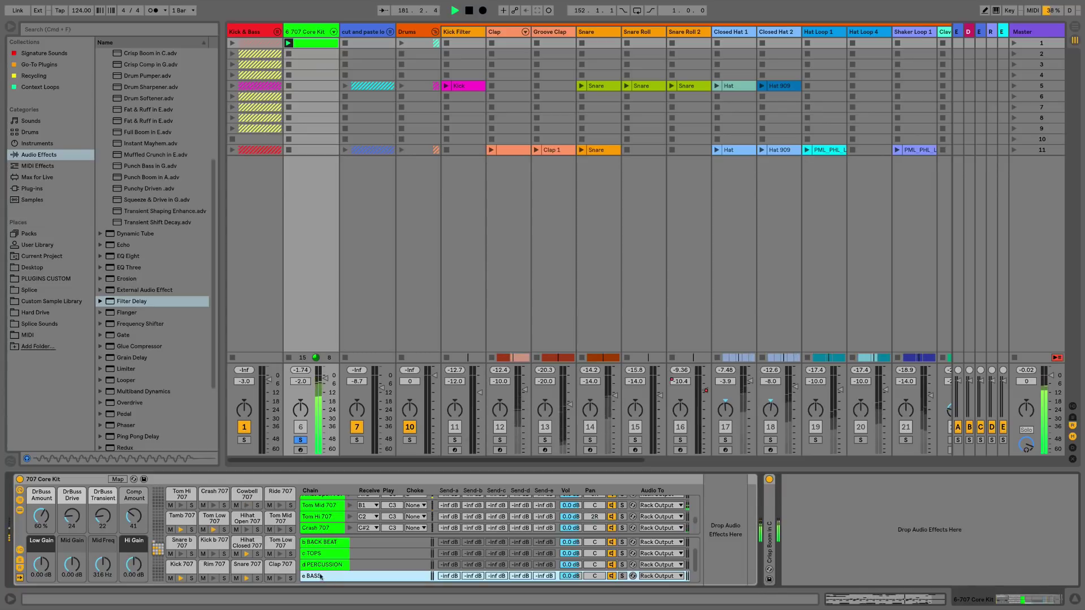
right_click(320, 577)
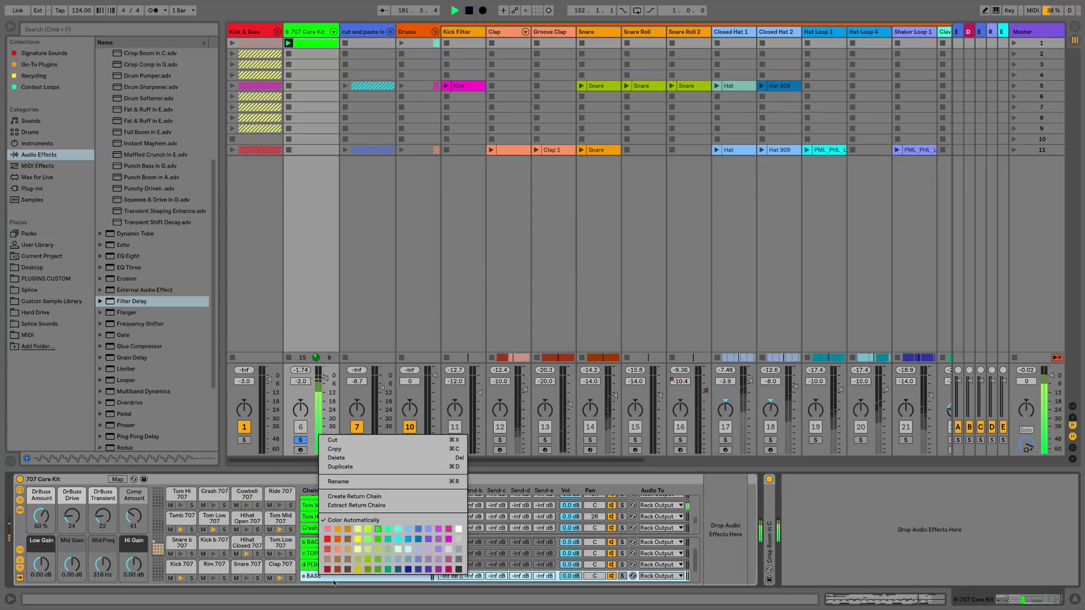
click(347, 530)
right_click(334, 564)
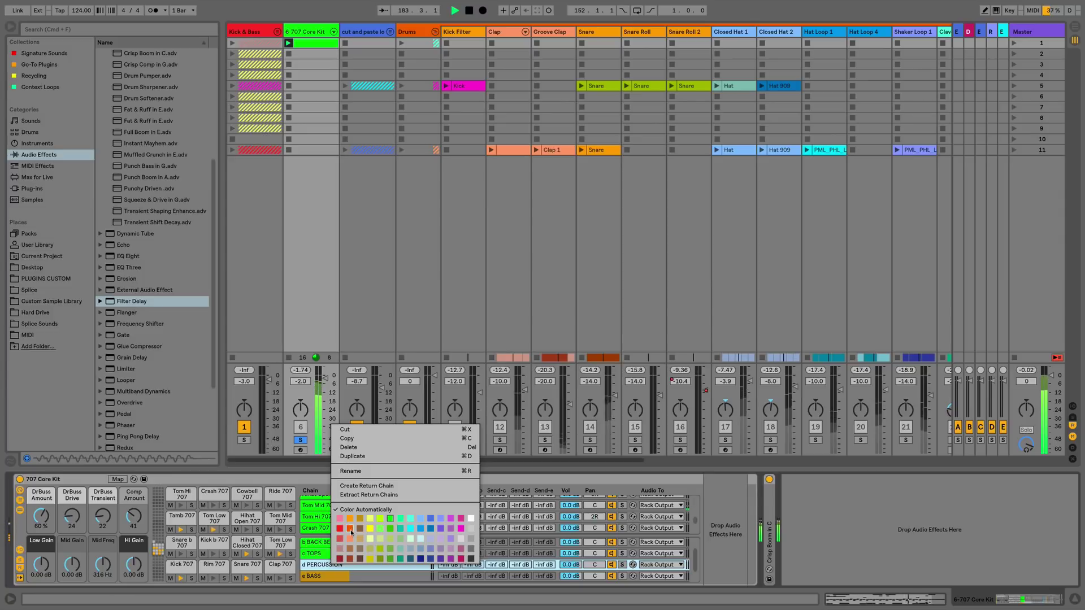
click(351, 530)
right_click(325, 553)
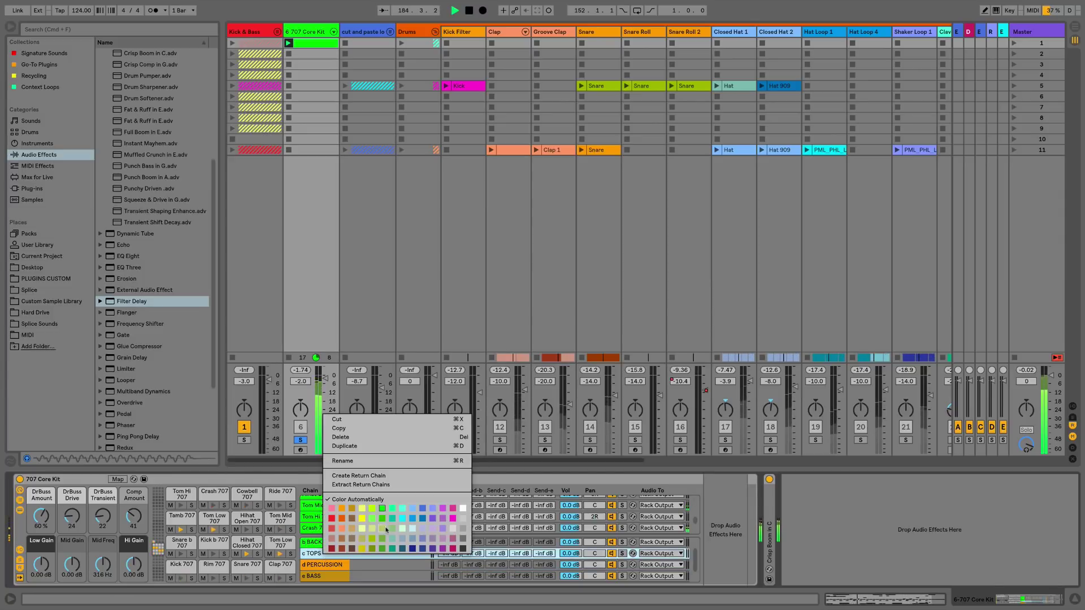
click(403, 510)
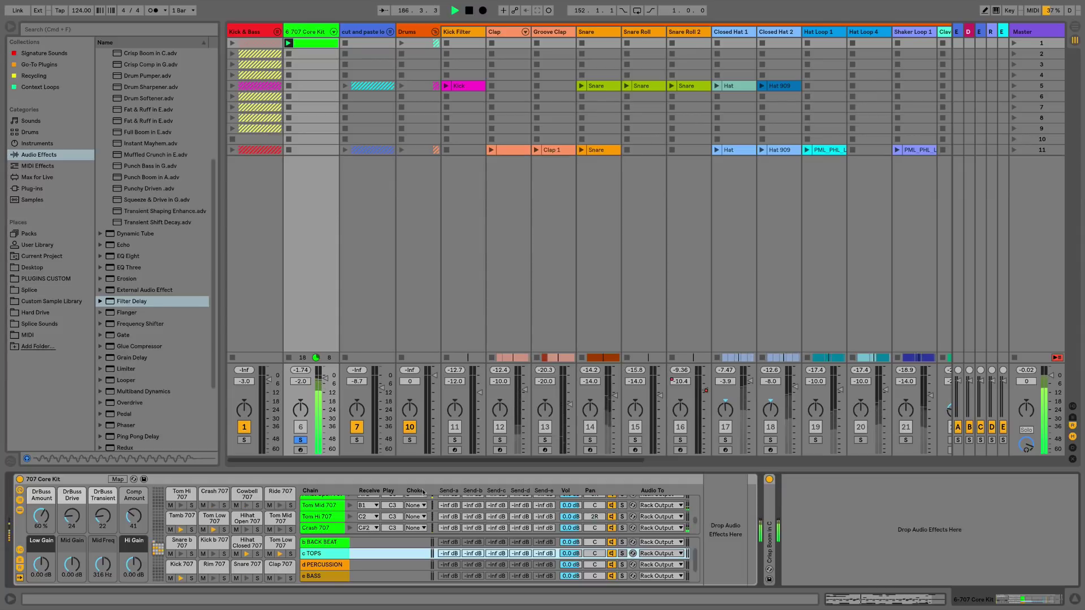
drag(411, 534, 411, 553)
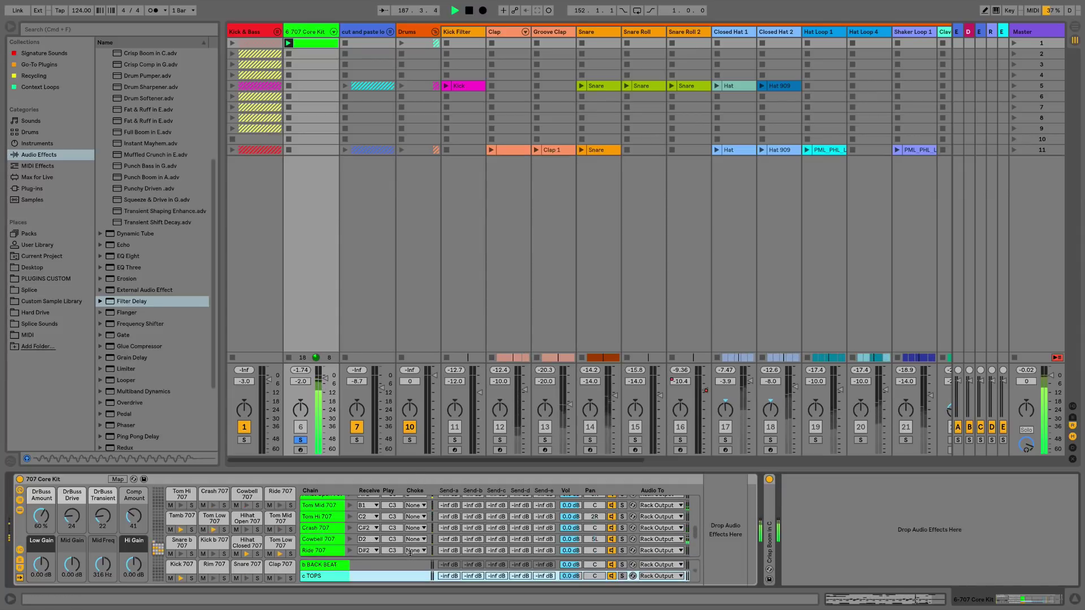
scroll(343, 519, down, 2)
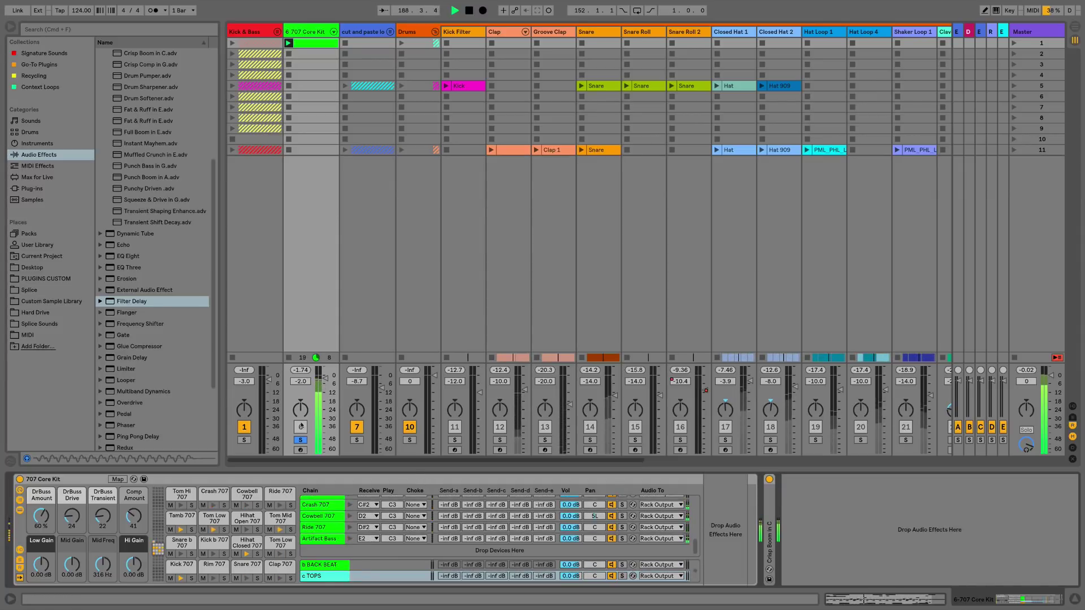
Check in the 707 Core Kit clip that Artifact Bass plays E2, then show its pad bank in the drum rack
double_click(319, 45)
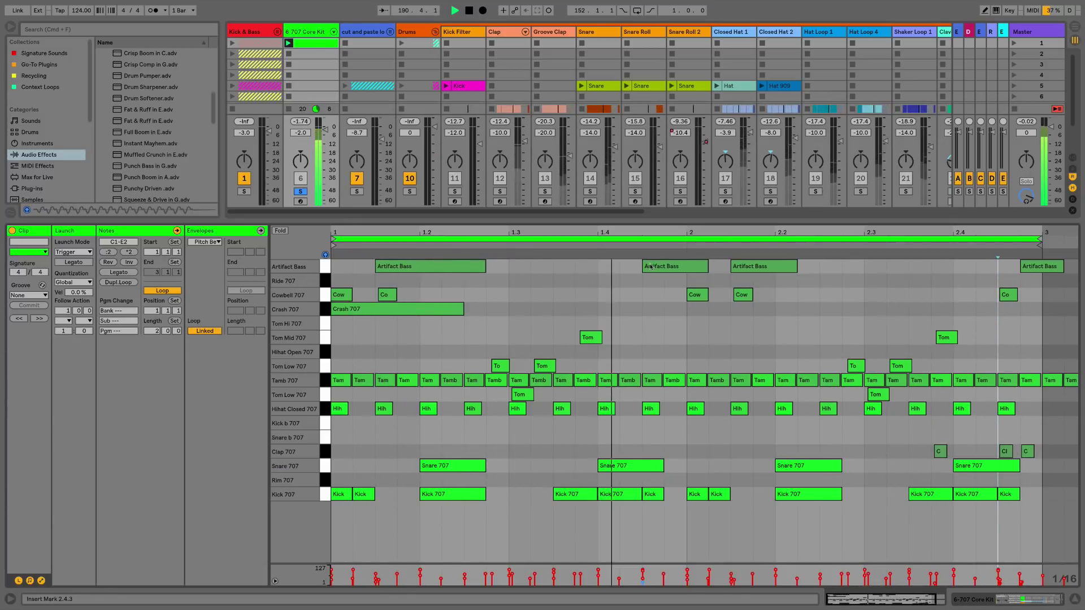
click(675, 267)
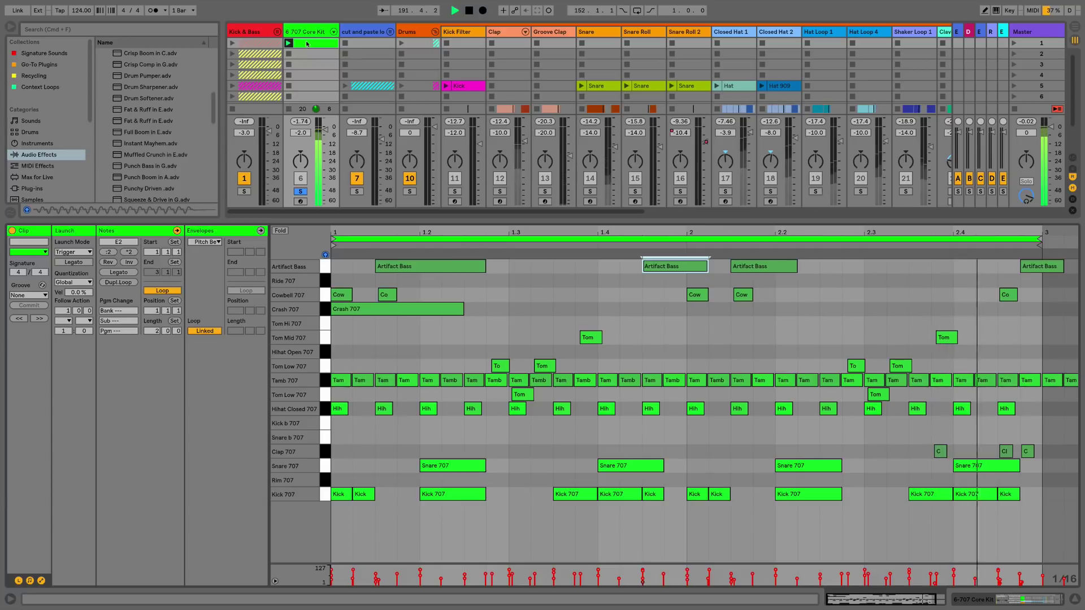
key(shift+Tab)
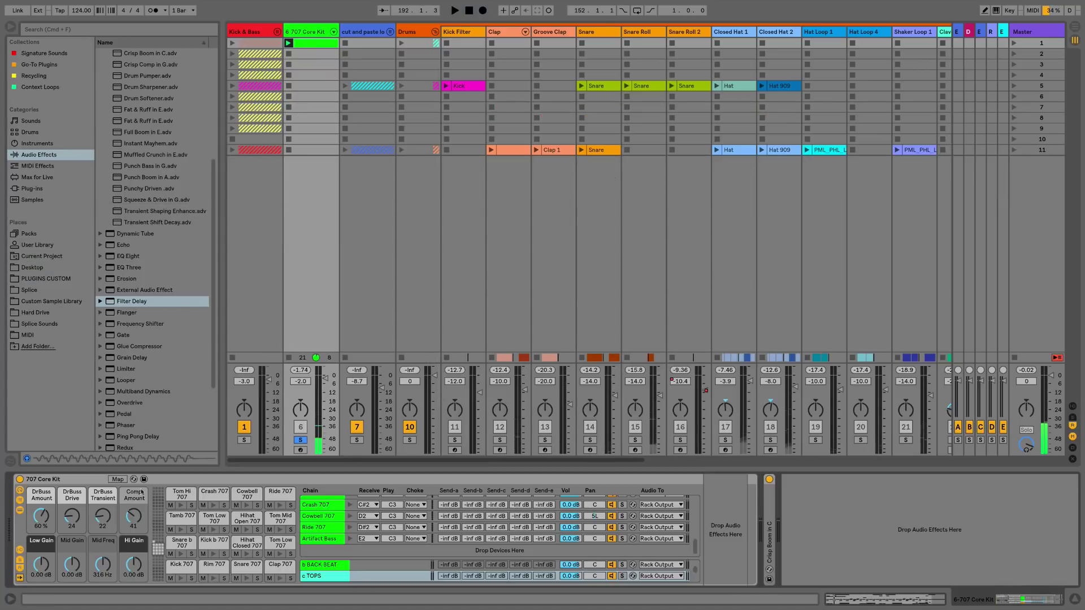
click(401, 541)
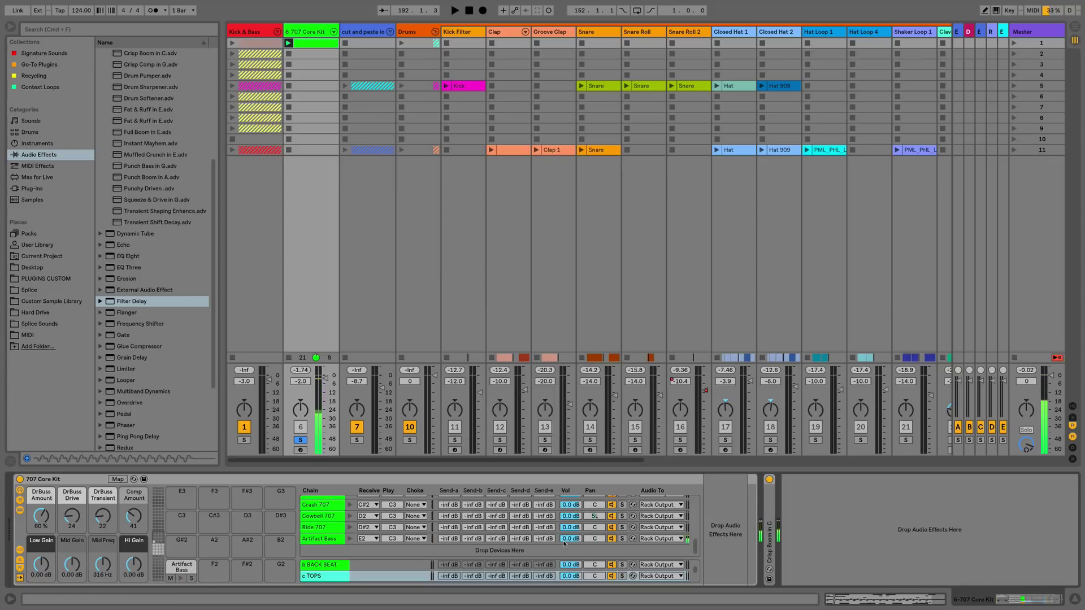
Route Artifact Bass to the e BASS return and Tamb 707 to a kit return chain
click(659, 538)
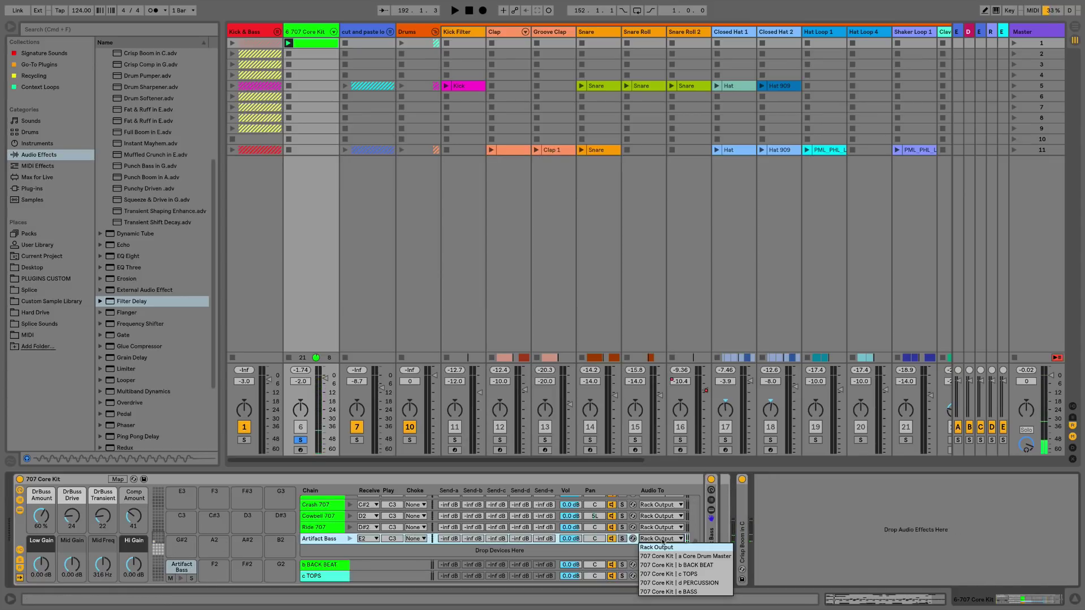
click(670, 592)
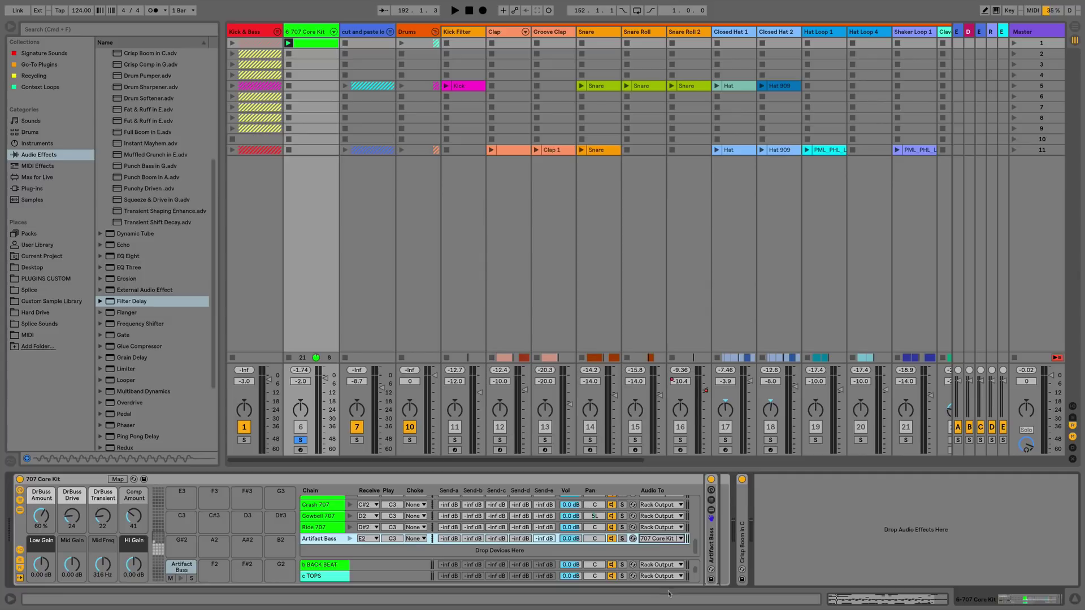
click(324, 528)
scroll(321, 529, up, 1)
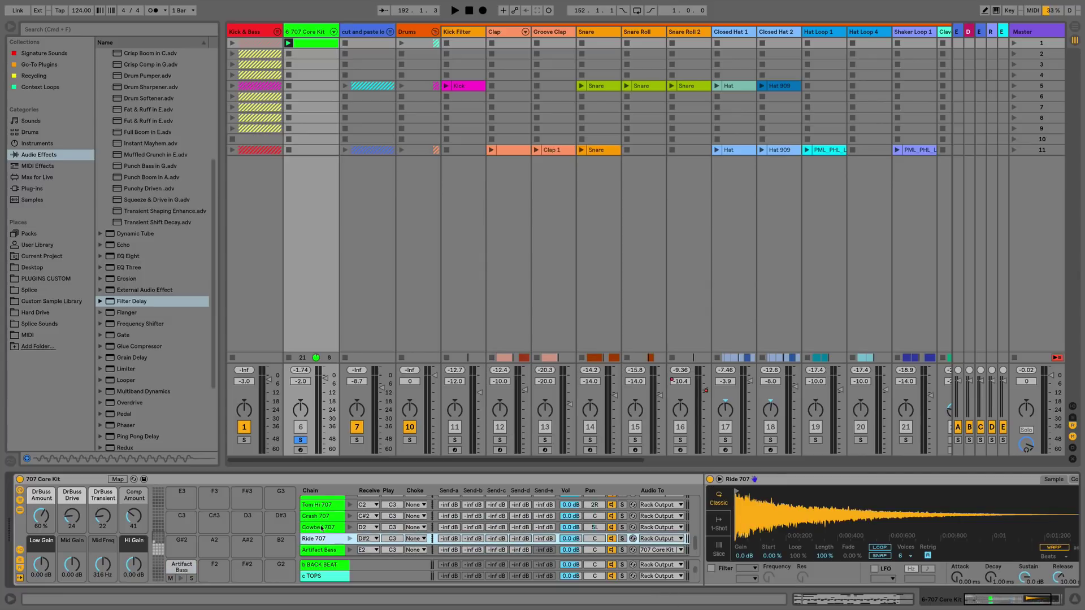
scroll(321, 528, up, 5)
click(316, 516)
click(660, 516)
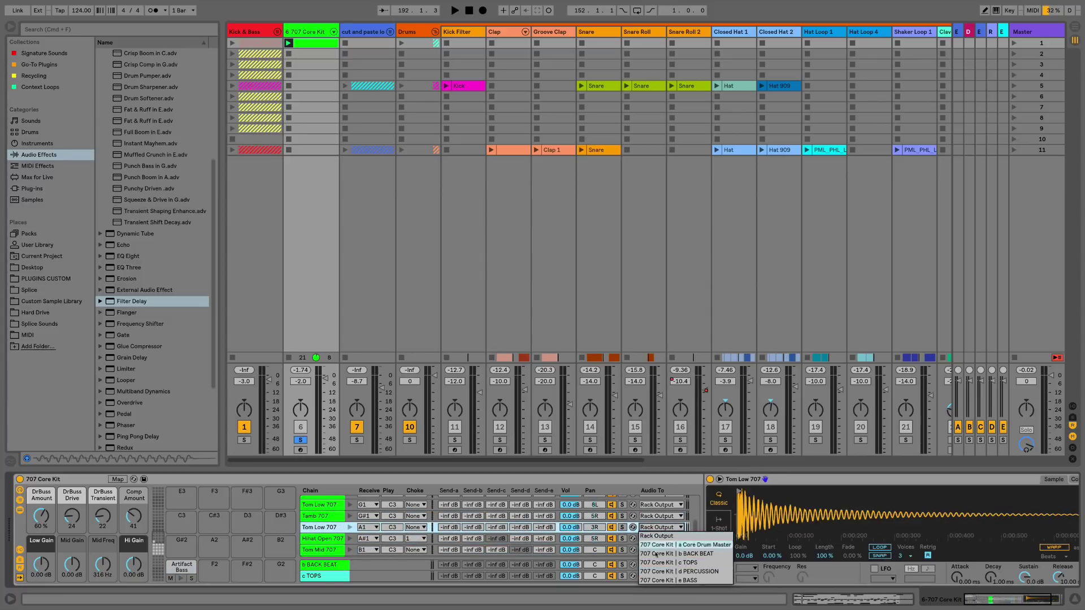
click(671, 559)
Route the other 707 drum chains, including Kick 707, to the kit's return chains and play
scroll(633, 504, down, 2)
click(660, 504)
click(671, 547)
click(660, 516)
click(671, 542)
shift+click(400, 525)
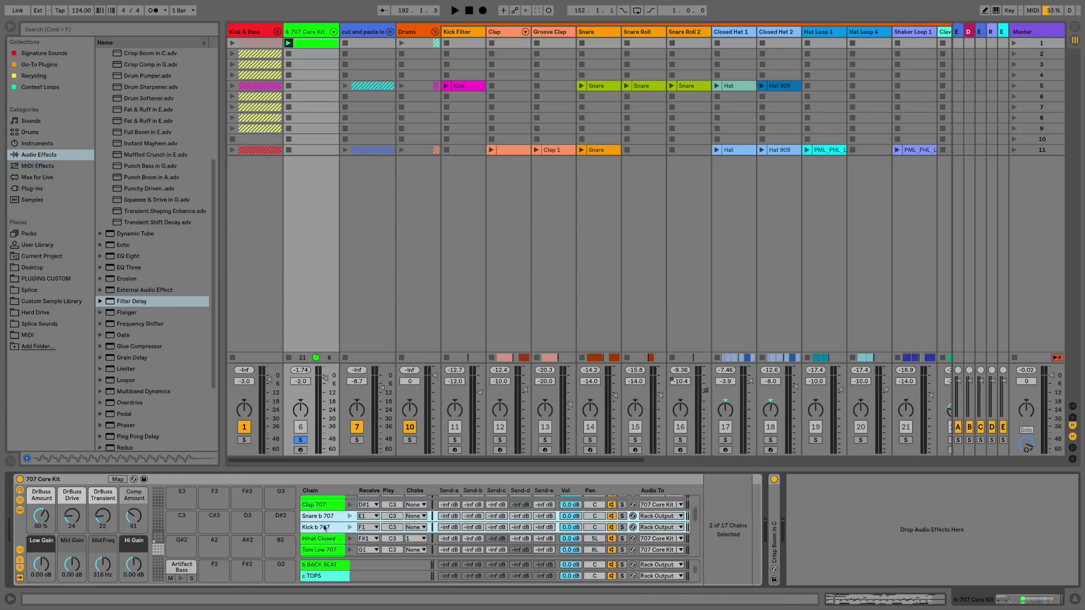
click(322, 498)
click(660, 500)
click(670, 543)
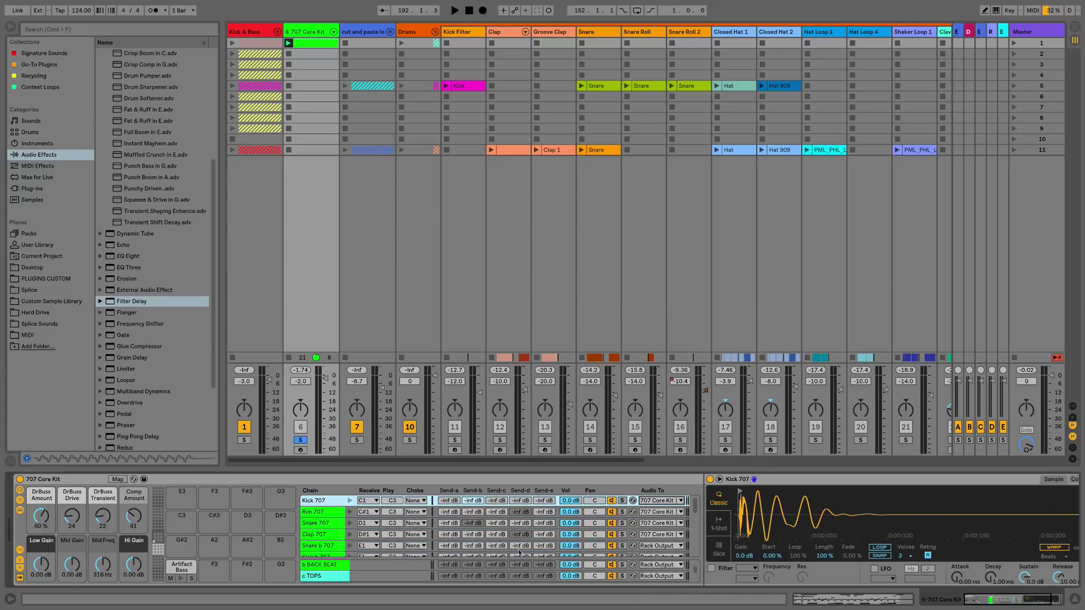
key(space)
scroll(519, 553, down, 5)
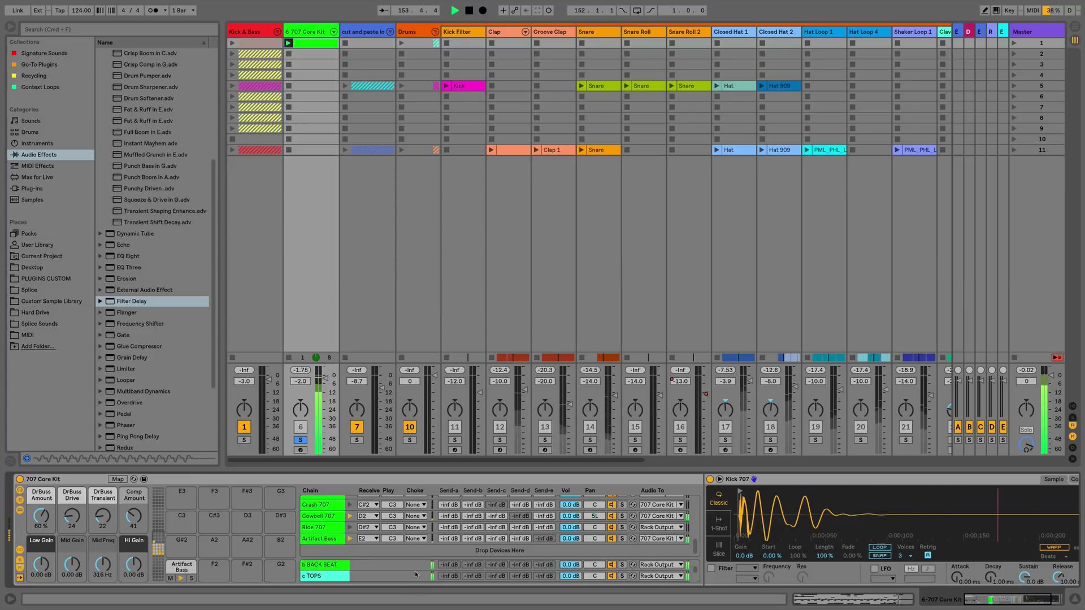
Enlarge the return chain list and switch the TOPS and BASS chains off during playback
drag(419, 558, 419, 537)
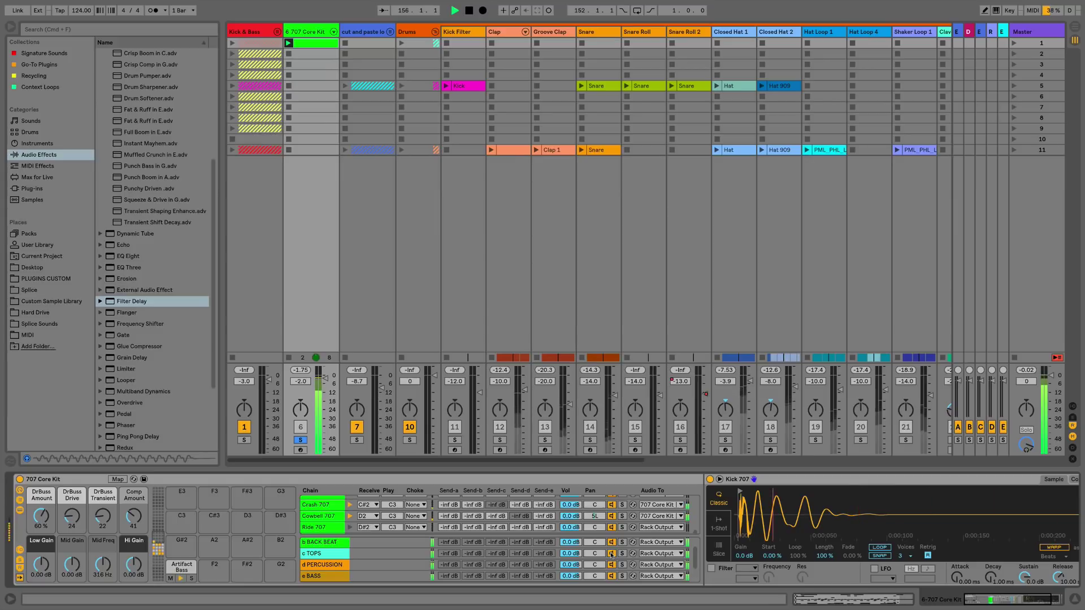
click(612, 554)
click(612, 564)
click(612, 577)
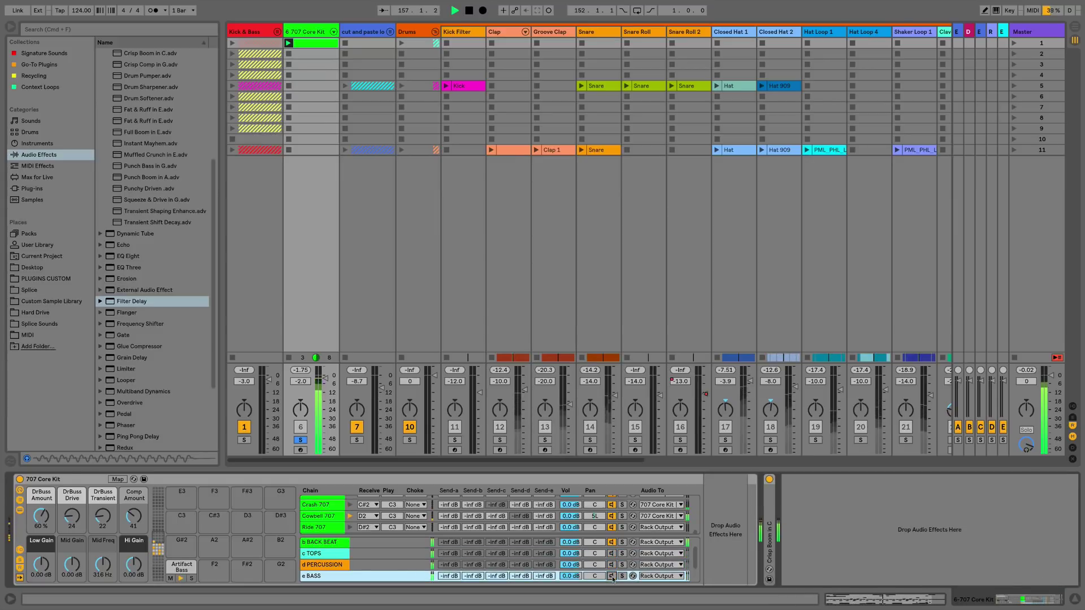
Switch the BACK BEAT chain off, then bring PERCUSSION and BASS back on
click(330, 545)
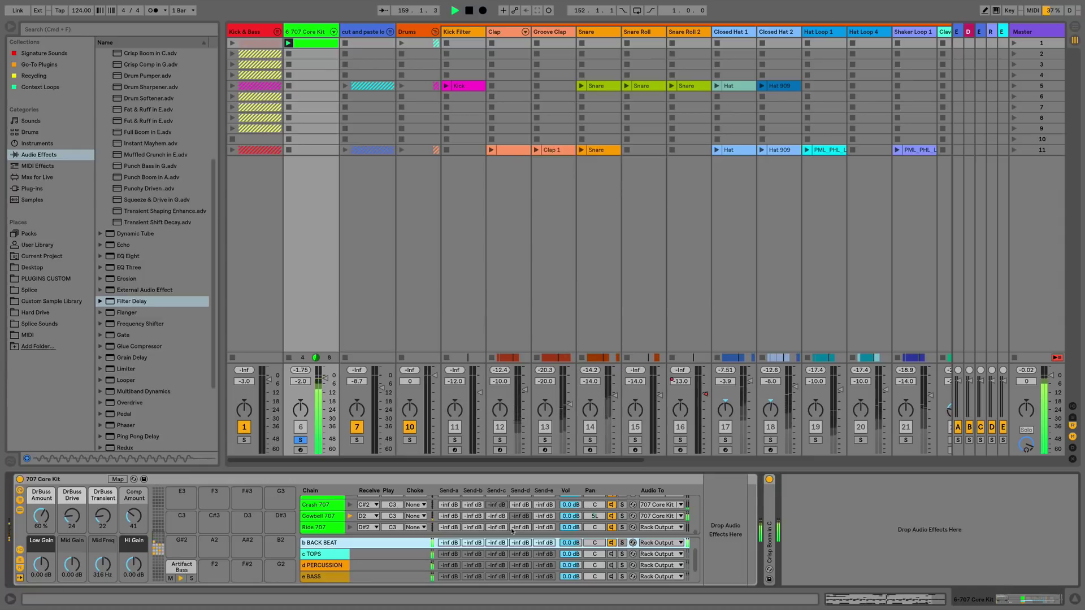
drag(612, 544, 611, 555)
click(611, 566)
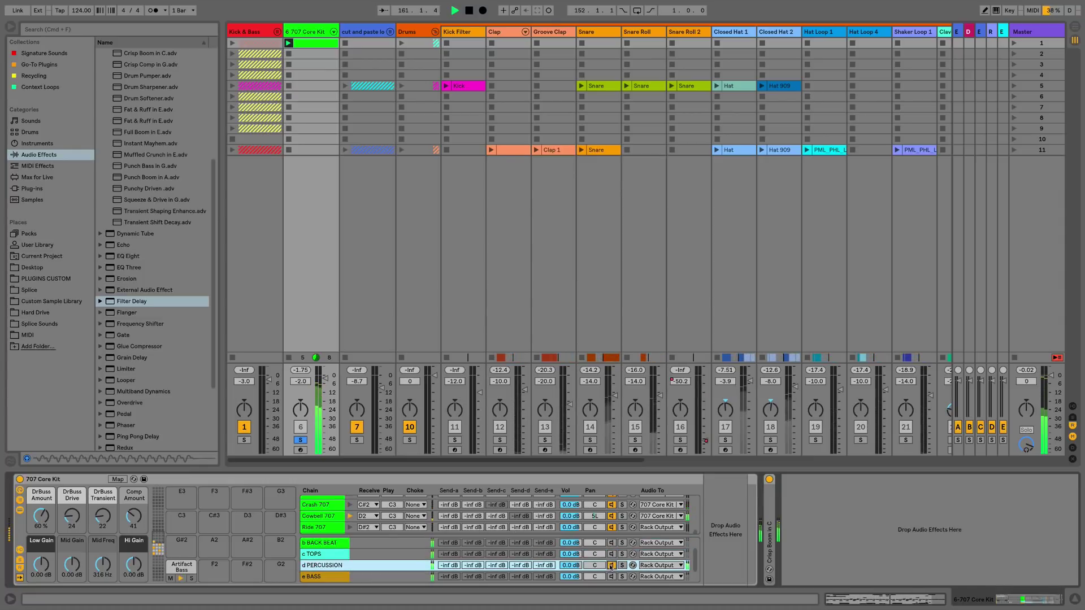
click(611, 577)
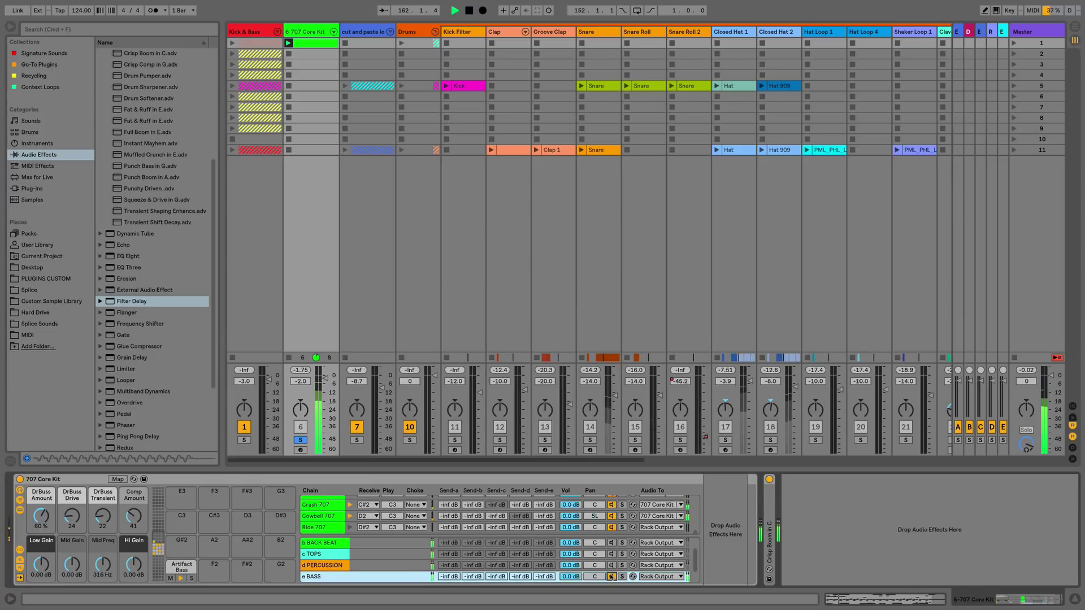
click(32, 155)
Add a Pedal overdrive to the e BASS return chain and raise its gain
drag(136, 310, 324, 577)
drag(731, 500, 732, 477)
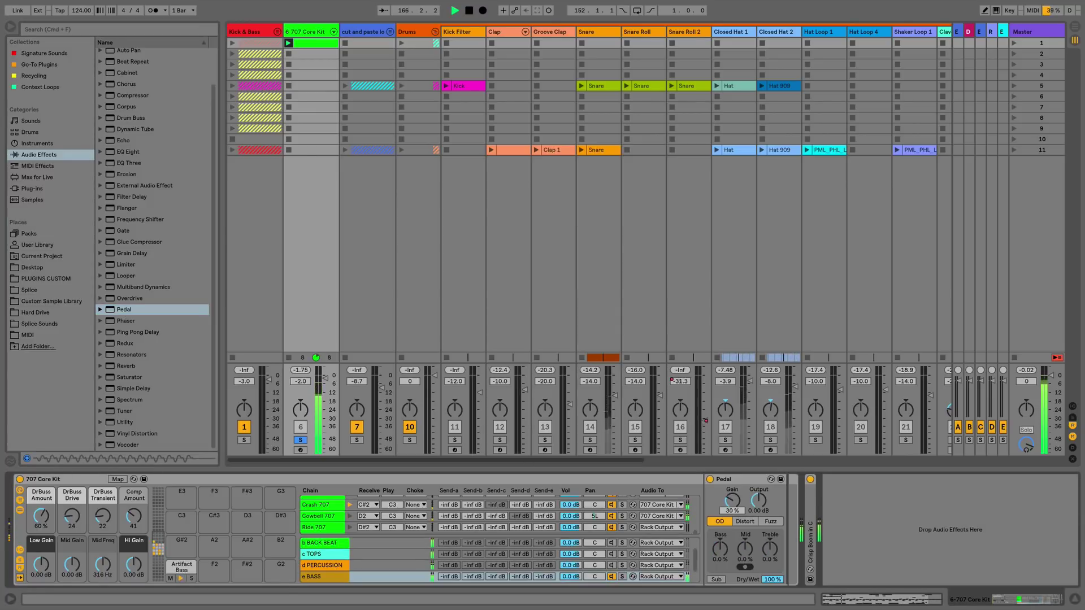
scroll(476, 560, up, 1)
Put EQ Eight on c TOPS with band 1 as a low-cut at about 109 Hz
click(312, 566)
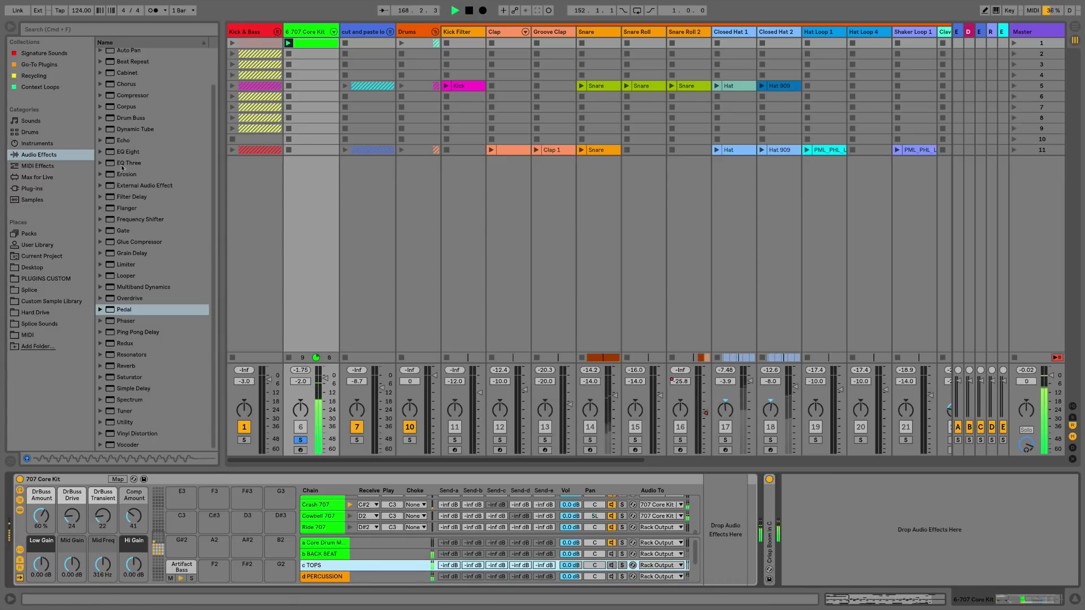
drag(125, 156, 334, 566)
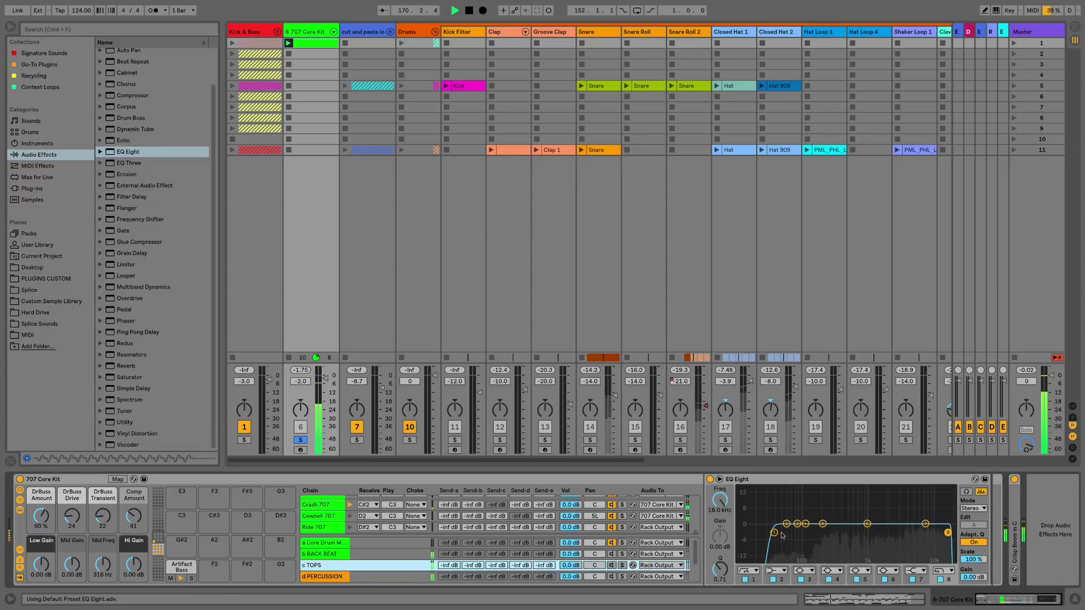
drag(775, 533, 805, 544)
click(748, 571)
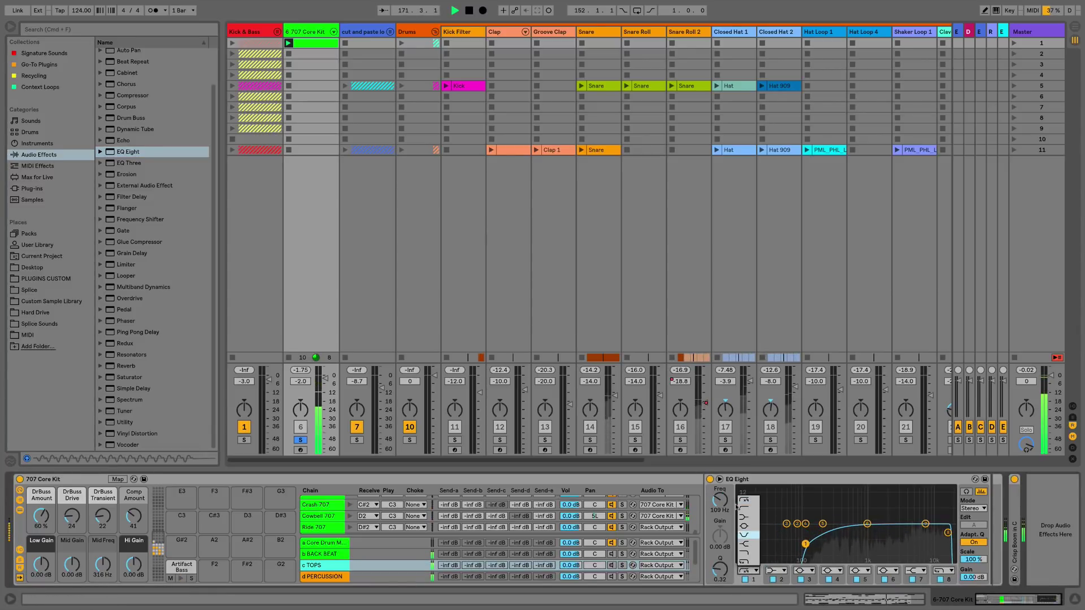
click(744, 508)
Set the e BASS return chain's Vol field to -5.0 dB
click(616, 554)
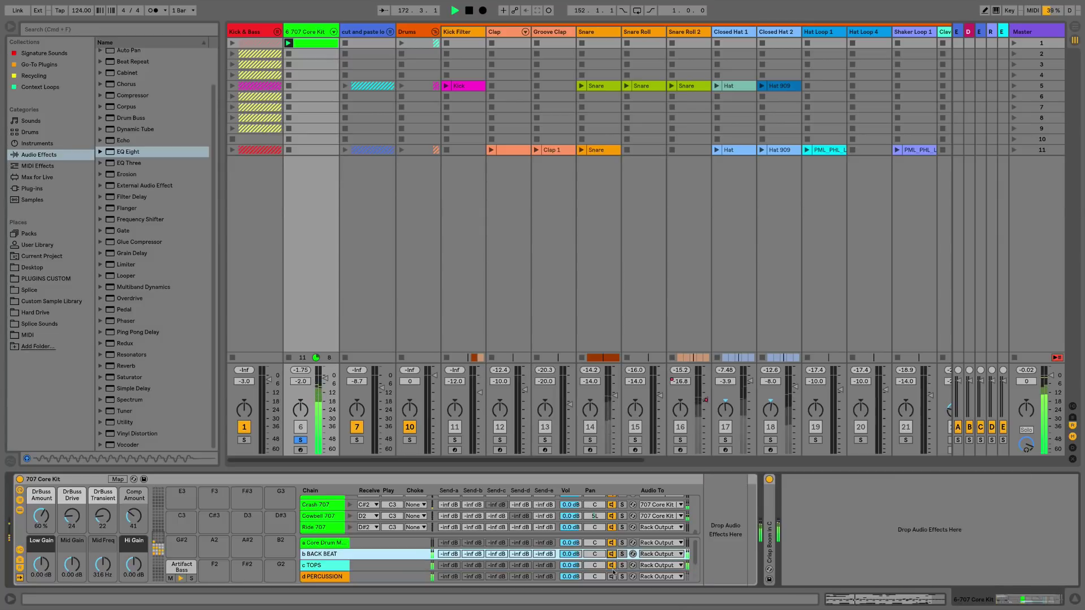
click(613, 574)
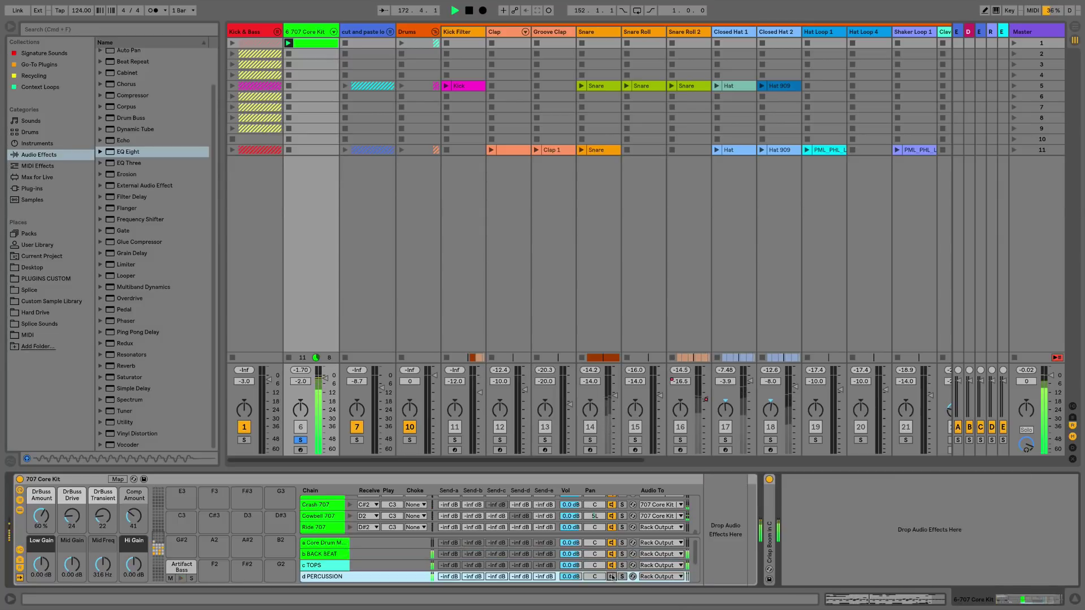
scroll(570, 573, down, 2)
click(571, 565)
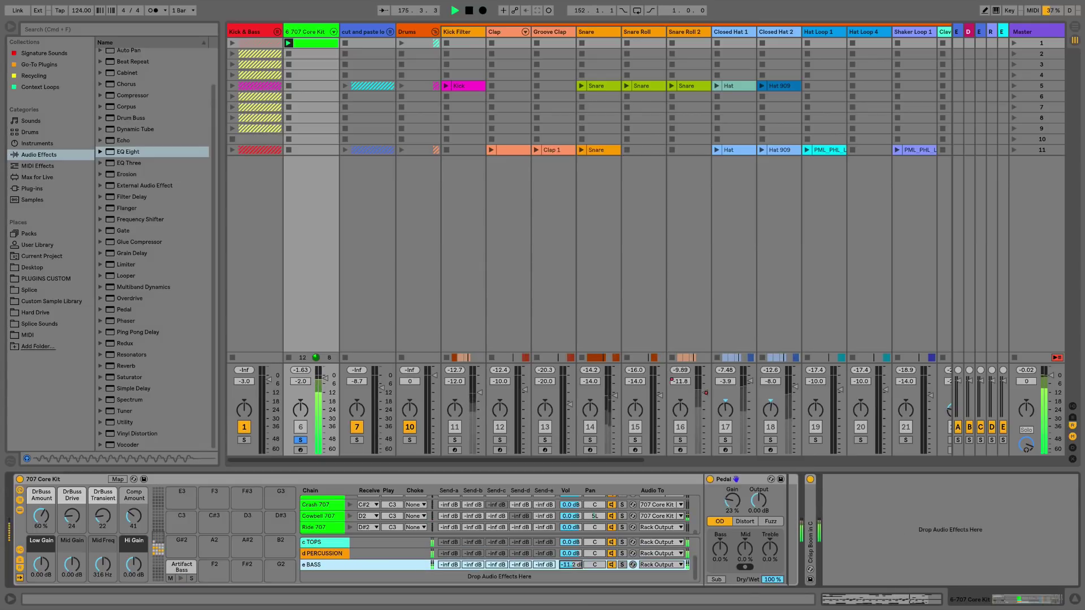
drag(570, 565, 572, 566)
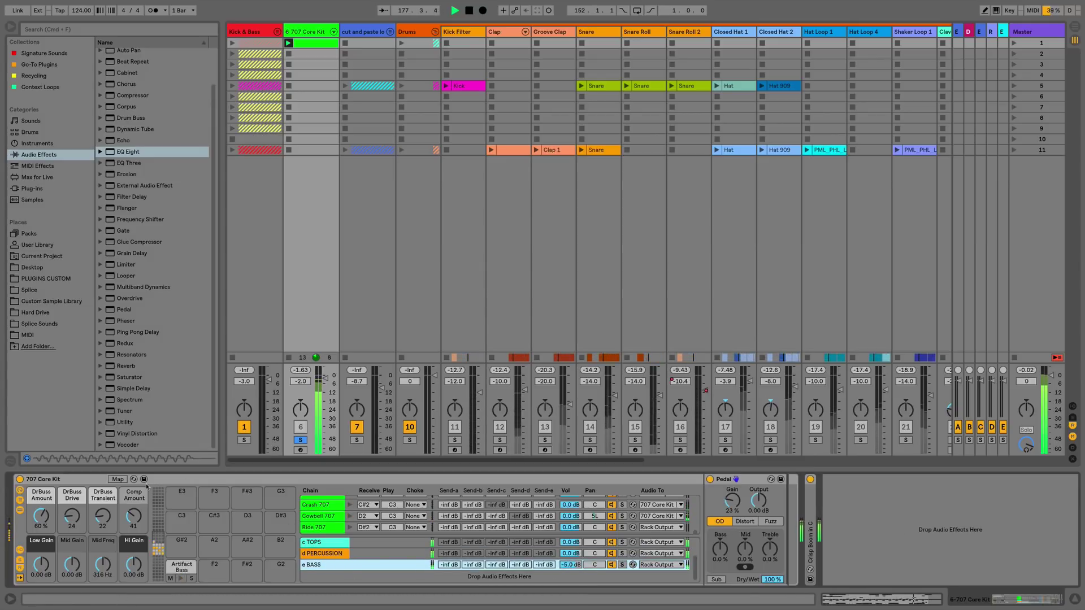
scroll(156, 510, down, 4)
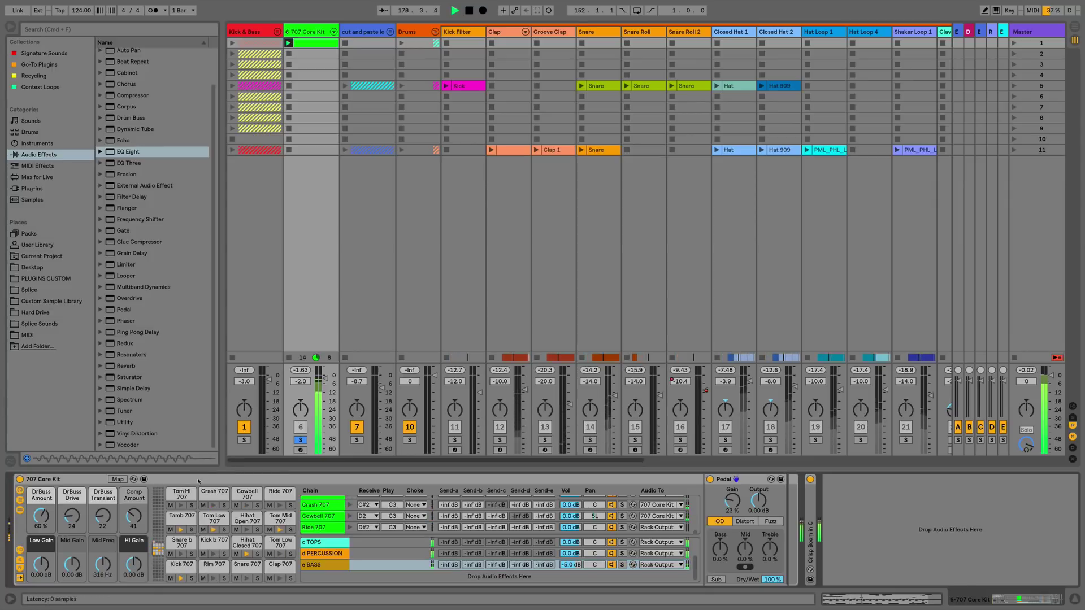